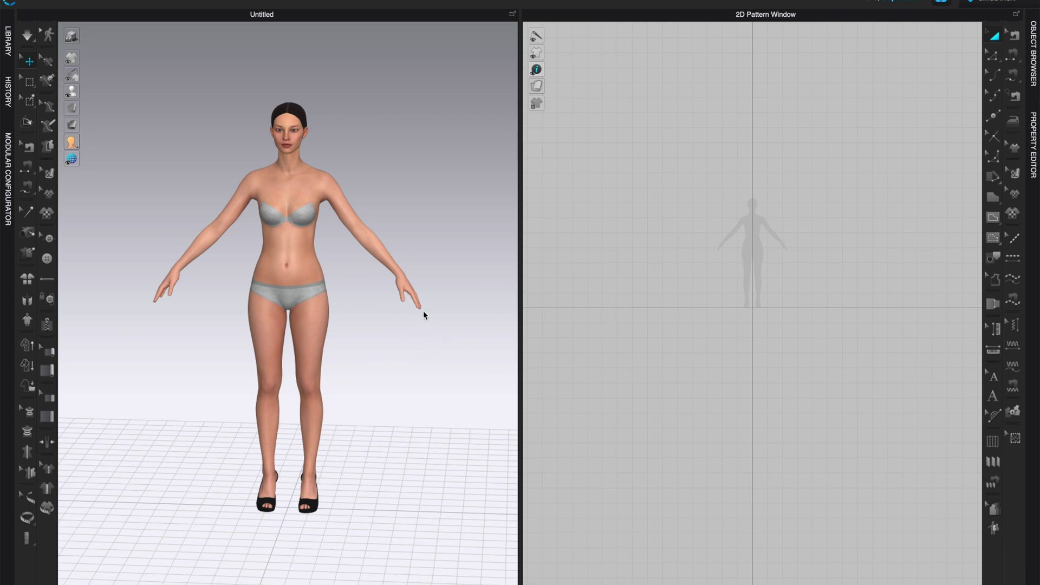
pyautogui.scroll(3, 424, 310)
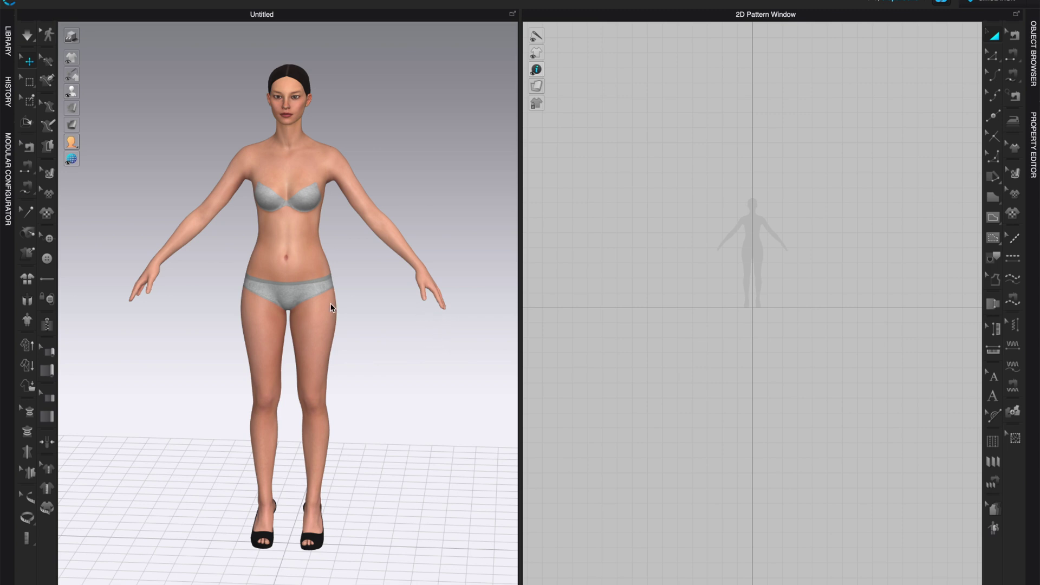
pyautogui.click(193, 142)
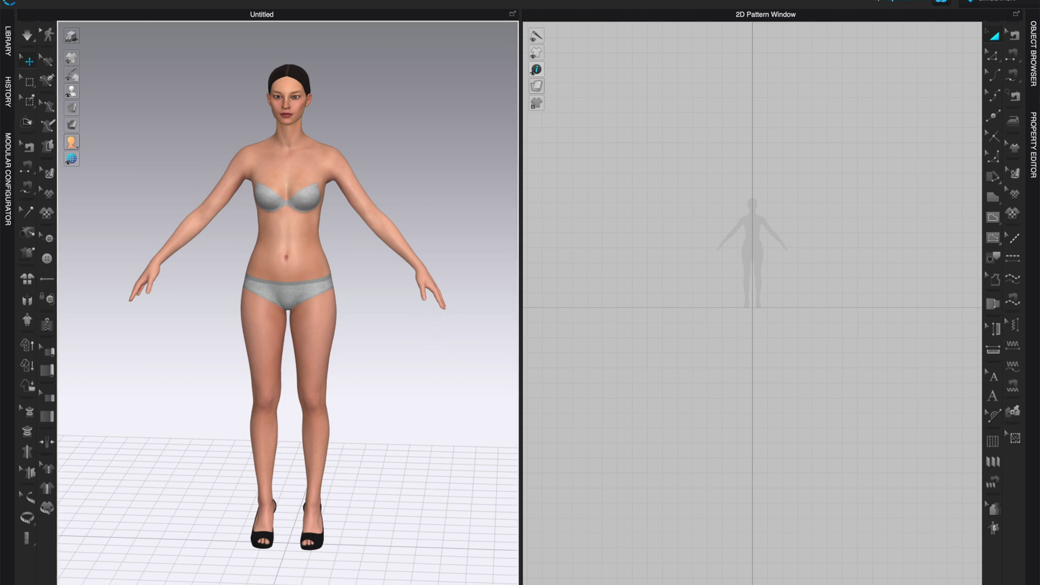
pyautogui.click(150, 0)
pyautogui.click(151, 0)
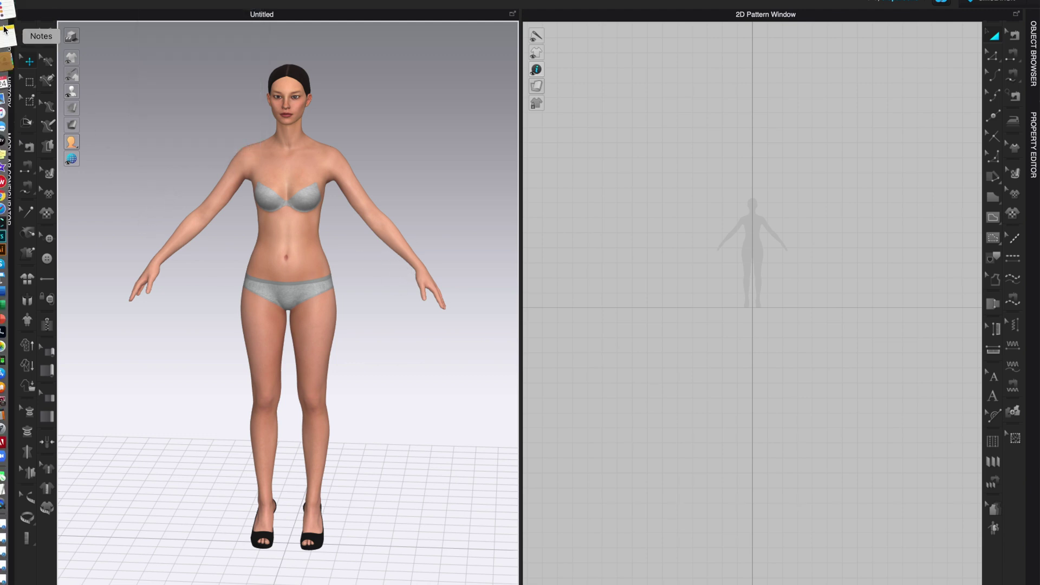
pyautogui.click(8, 42)
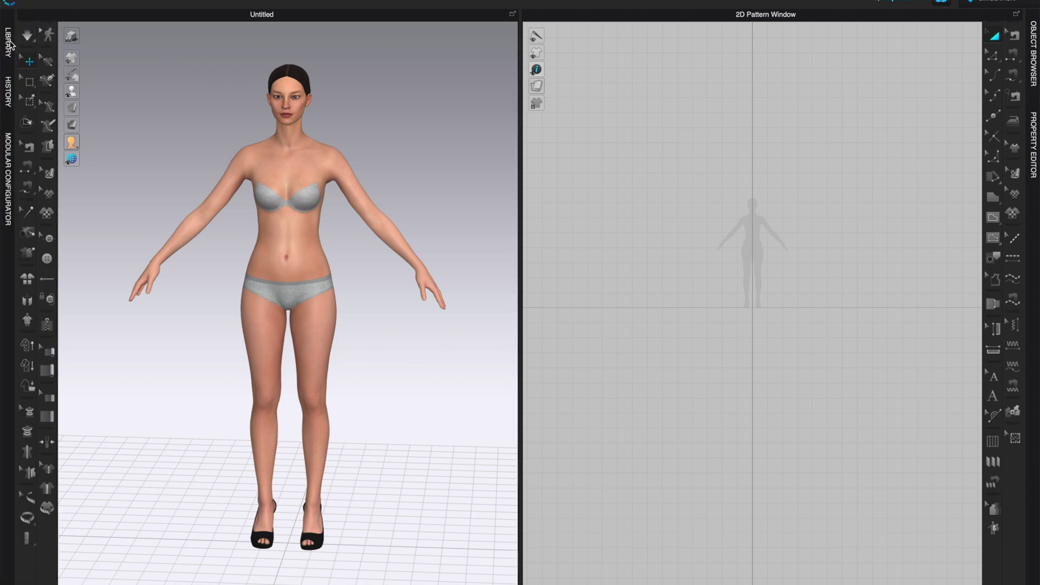
# - Switch the layout to the 3D window only and frame the avatar's torso from the front
pyautogui.click(127, 15)
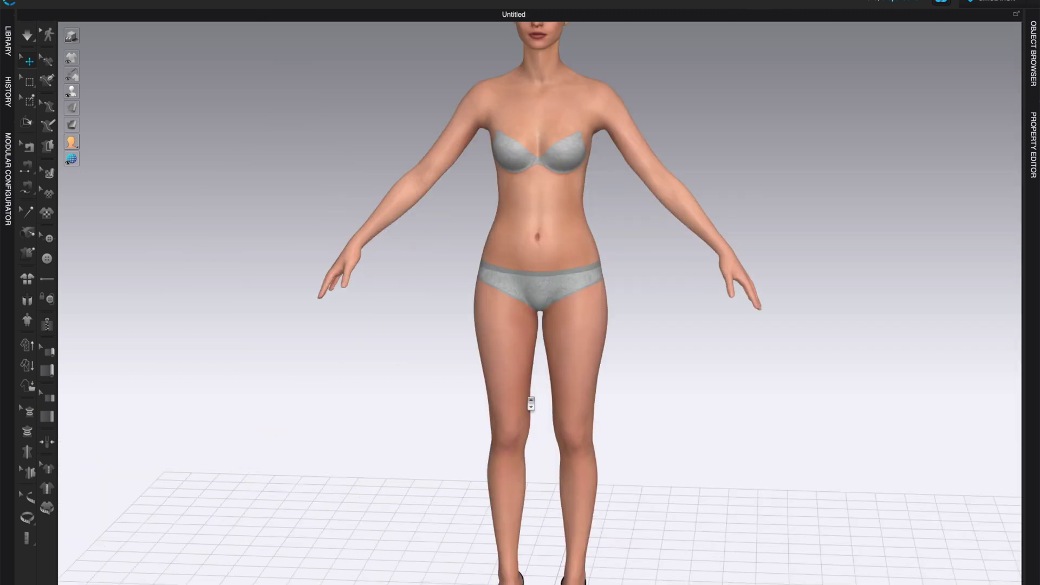
pyautogui.scroll(4, 529, 380)
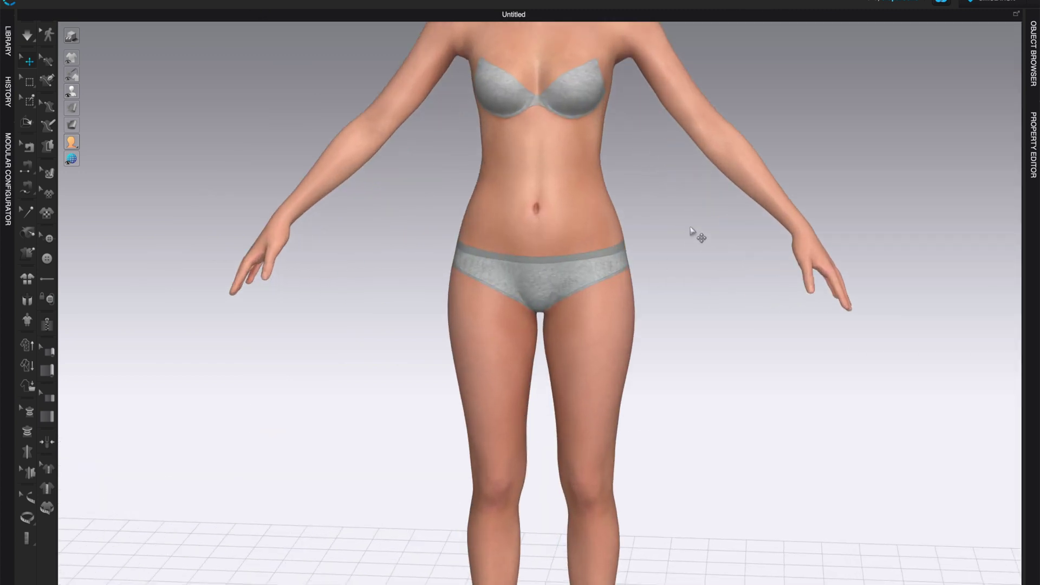
pyautogui.moveTo(696, 233); pyautogui.dragTo(619, 352, button='middle')
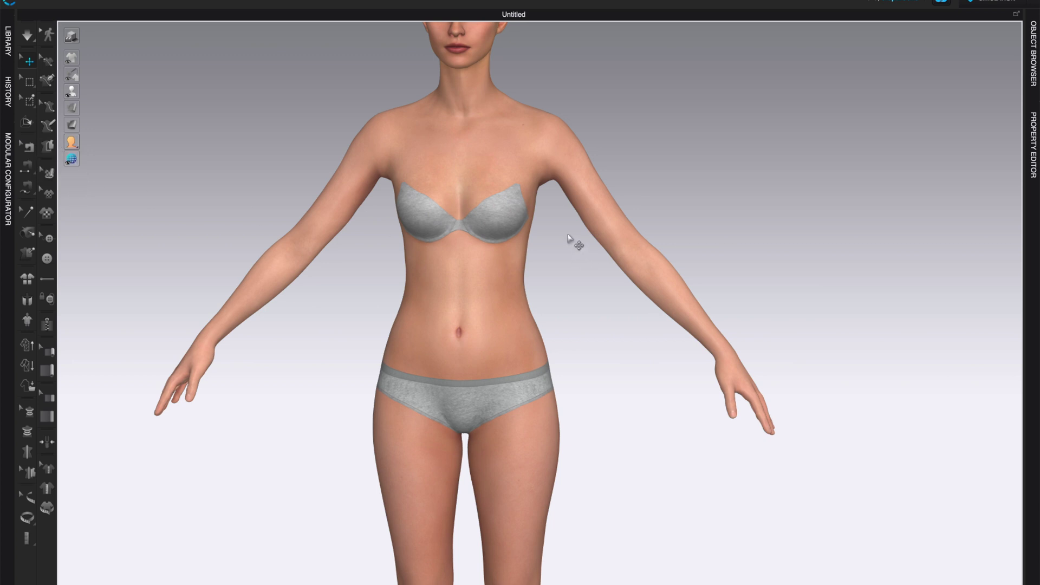
pyautogui.moveTo(623, 239); pyautogui.dragTo(631, 248, button='right')
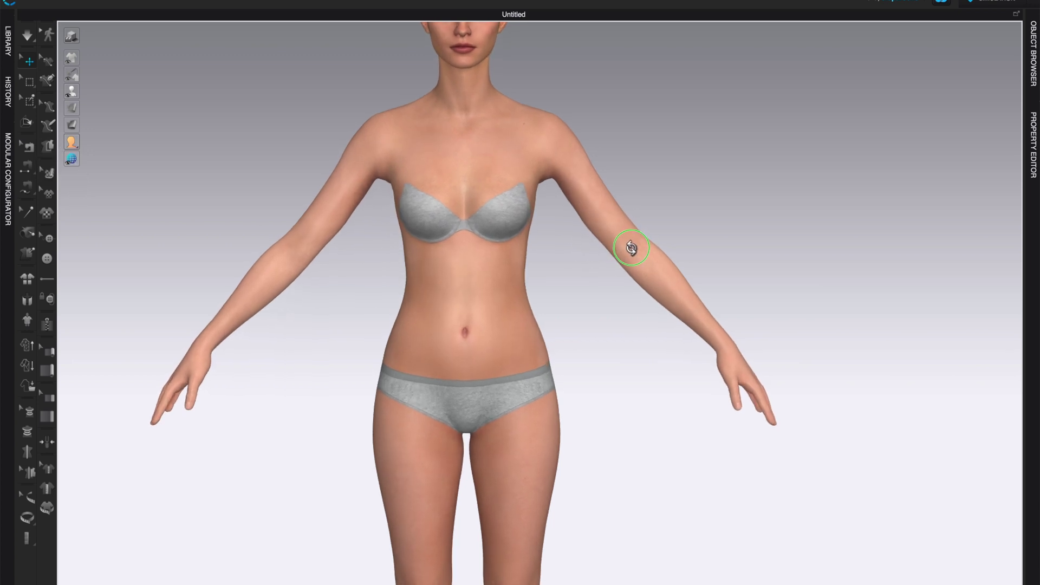
pyautogui.scroll(5, 582, 244)
pyautogui.scroll(5, 588, 237)
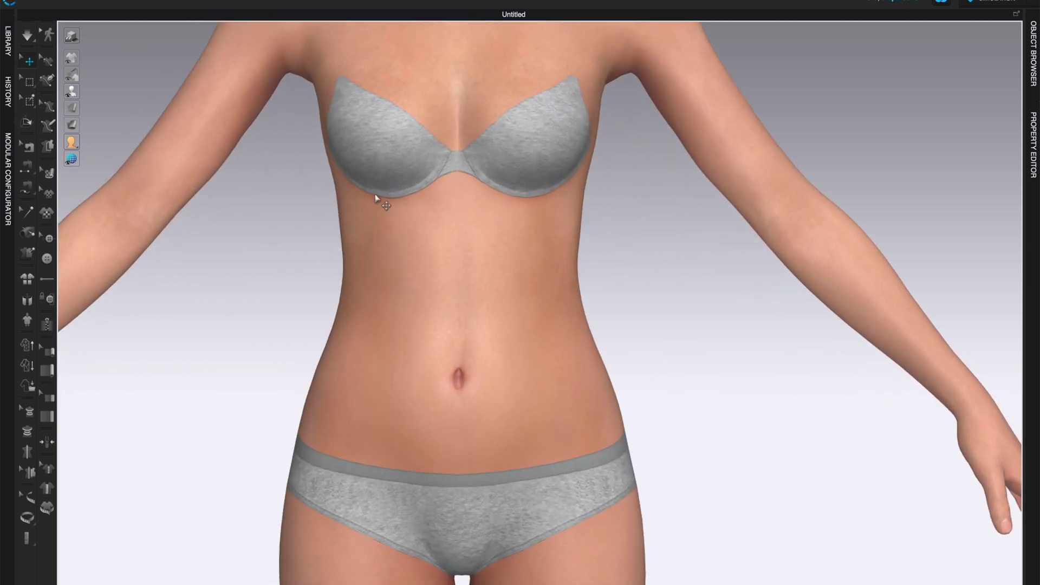
# - Draw a curved 3D Pen (Avatar) line about 6.4 in long along the avatar's right bra cup seam, from outer corner to centre
pyautogui.click(46, 129)
pyautogui.scroll(5, 359, 193)
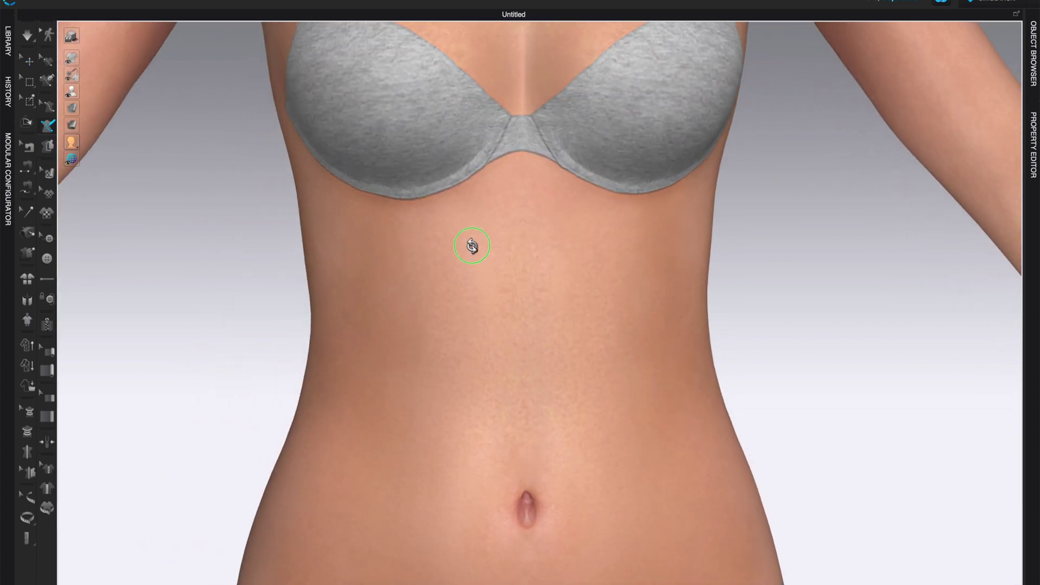
pyautogui.moveTo(472, 246); pyautogui.dragTo(502, 247, button='right')
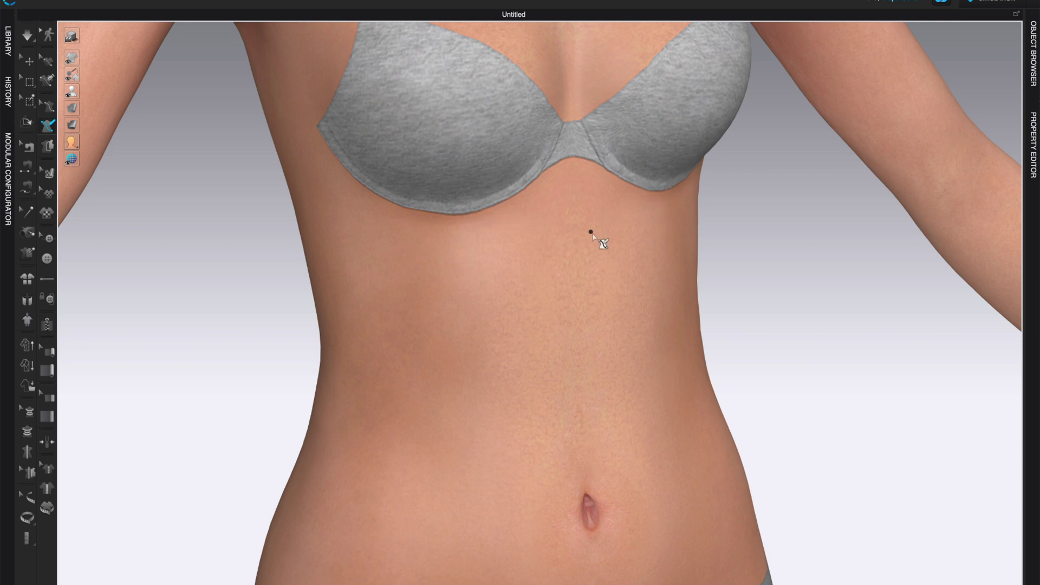
pyautogui.moveTo(557, 216); pyautogui.dragTo(260, 228, button='right')
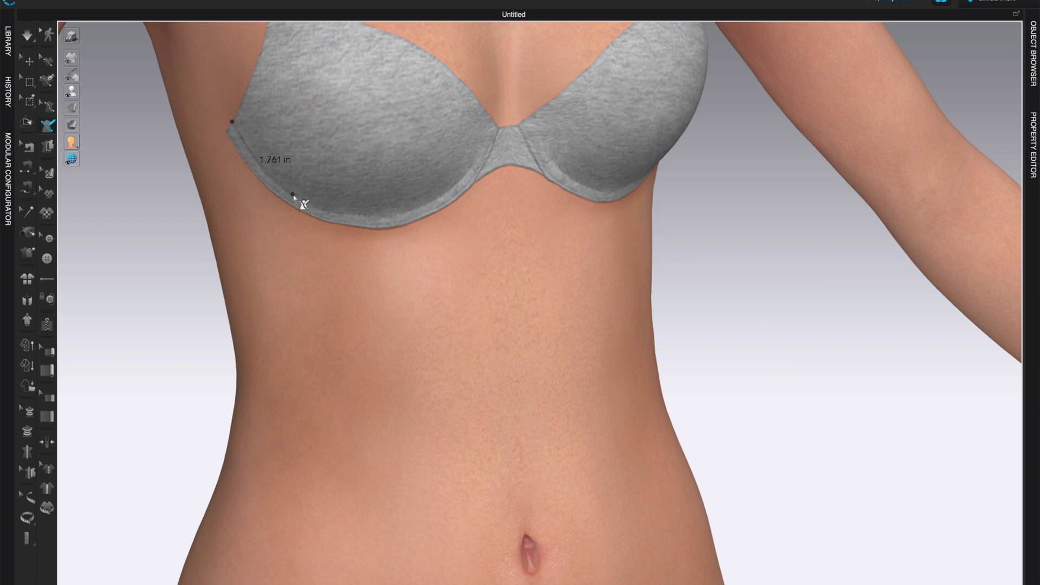
pyautogui.click(339, 214)
pyautogui.click(425, 206)
pyautogui.moveTo(471, 178); pyautogui.dragTo(441, 181, button='right')
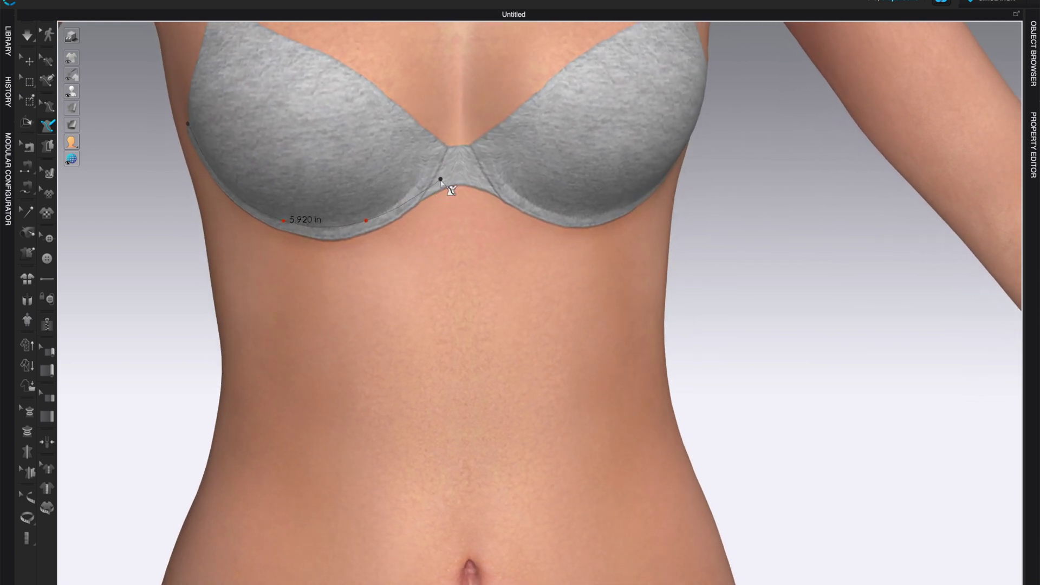
pyautogui.click(436, 141)
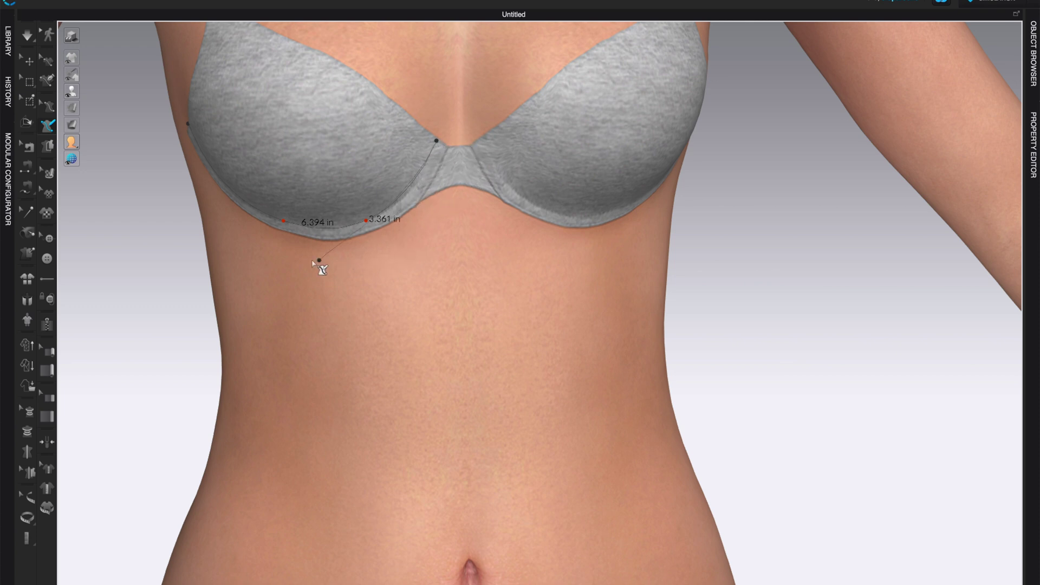
# - Add a short segment about 0.175 in long at the centre end of the cup line for the strip's width
pyautogui.scroll(3, 458, 163)
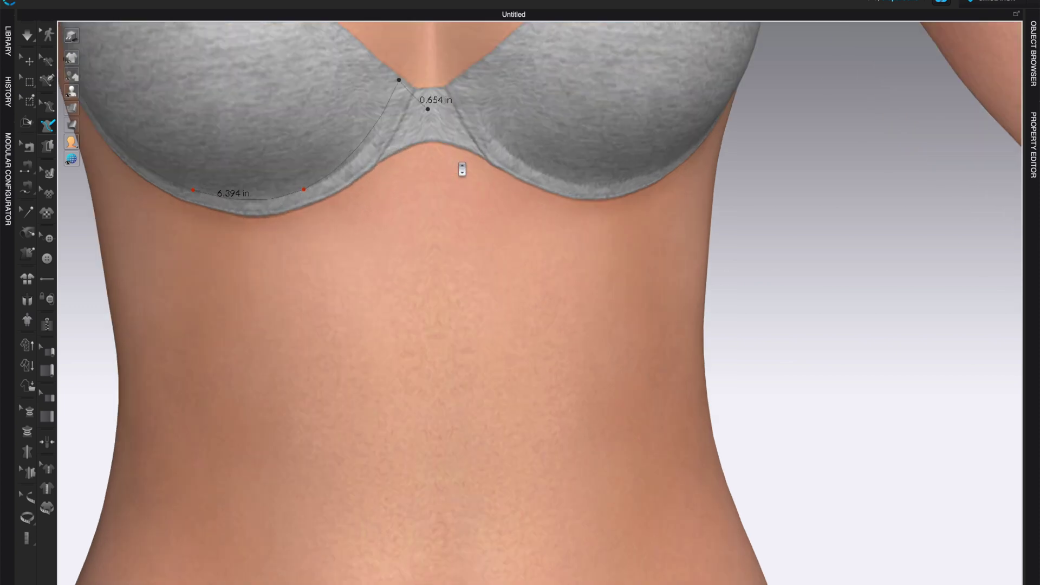
pyautogui.moveTo(462, 164); pyautogui.dragTo(484, 253, button='middle')
pyautogui.scroll(5, 482, 251)
pyautogui.moveTo(454, 215); pyautogui.dragTo(521, 233, button='middle')
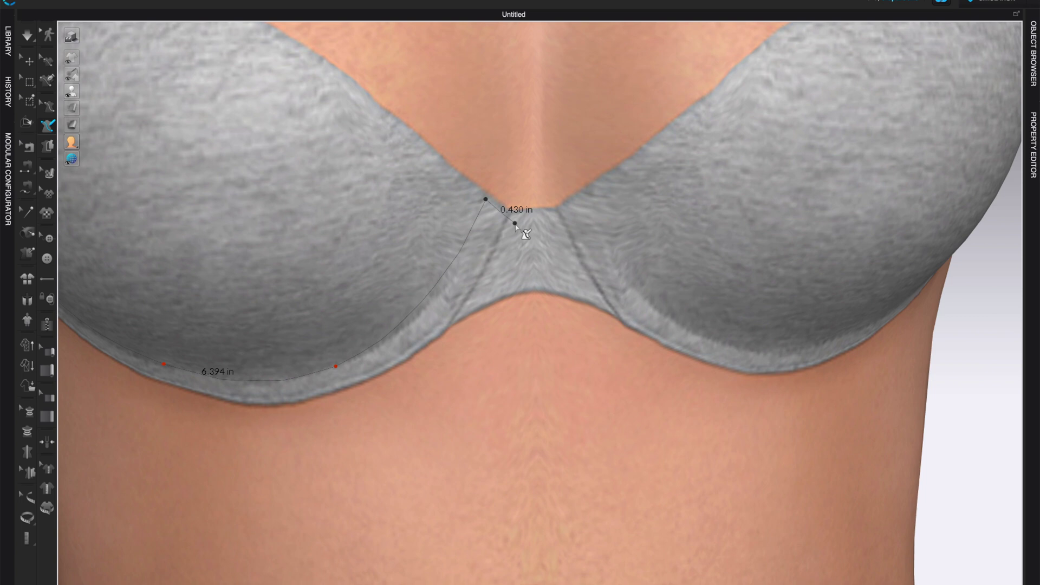
pyautogui.scroll(3, 515, 224)
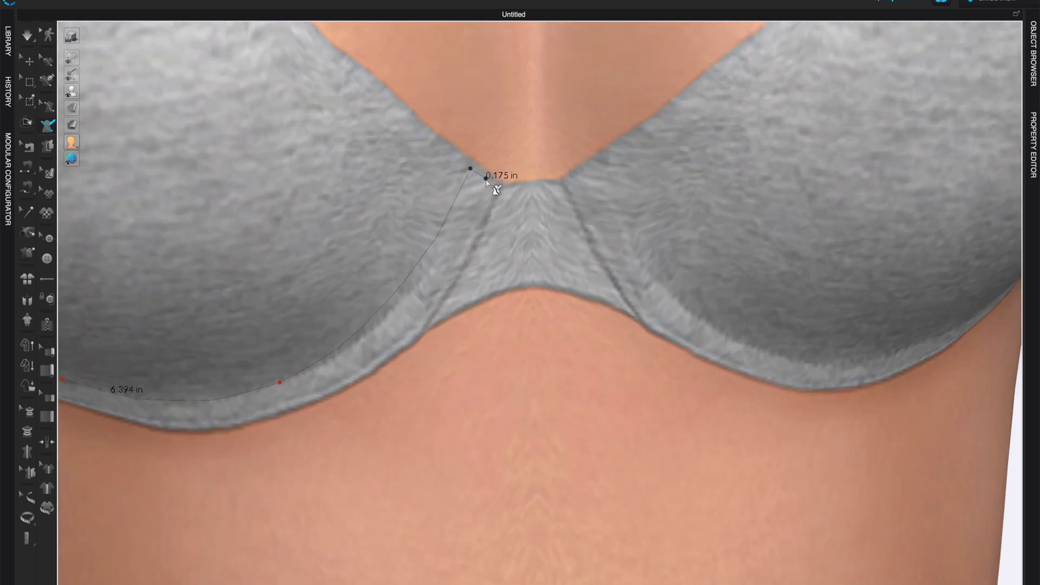
pyautogui.click(486, 178)
# - Draw a parallel curve about 6.5 in long back below the first line and close the strip at its outer starting point
pyautogui.keyDown('ctrl'); pyautogui.click(283, 400); pyautogui.keyUp('ctrl')
pyautogui.moveTo(267, 404); pyautogui.dragTo(310, 399, button='right')
pyautogui.moveTo(309, 399); pyautogui.dragTo(417, 398, button='middle')
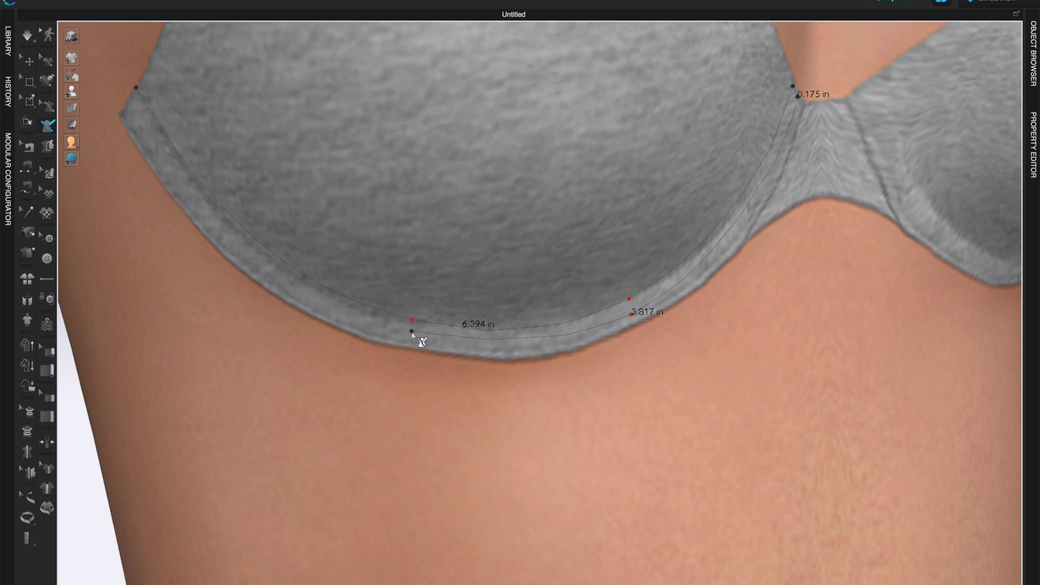
pyautogui.click(411, 331)
pyautogui.click(129, 102)
pyautogui.click(136, 89)
# - Select a curve point on the strip's lower line with Edit 3D Pen (Avatar)
pyautogui.scroll(-5, 693, 449)
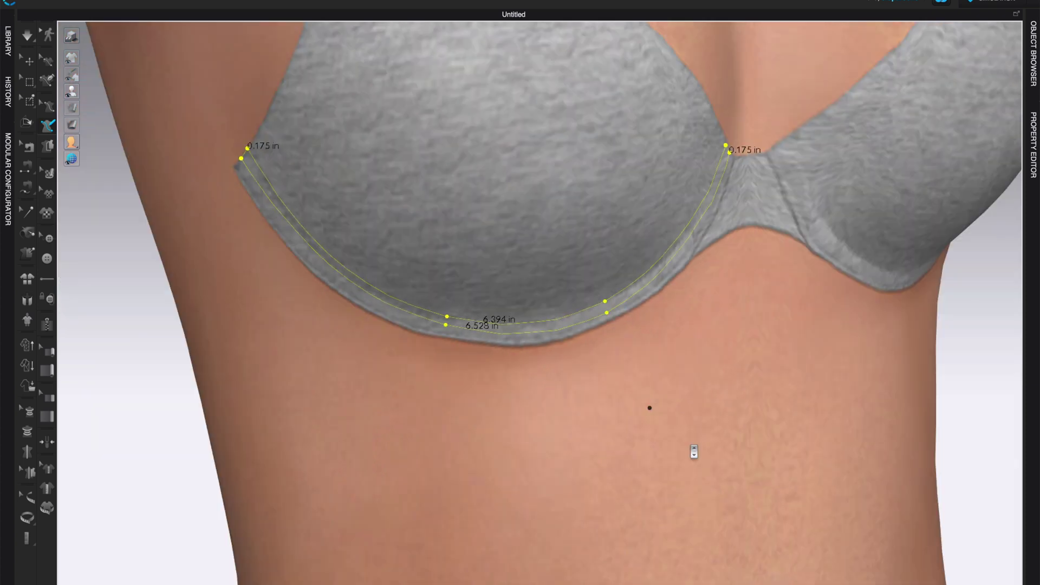
pyautogui.moveTo(702, 448); pyautogui.dragTo(683, 445, button='right')
pyautogui.scroll(-1, 679, 446)
pyautogui.scroll(-1, 678, 452)
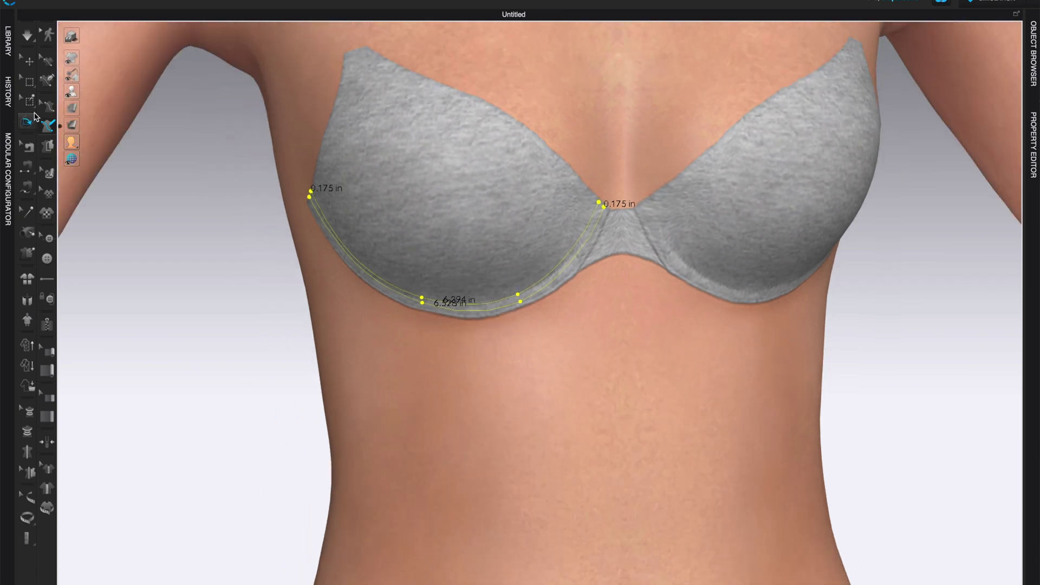
pyautogui.click(47, 107)
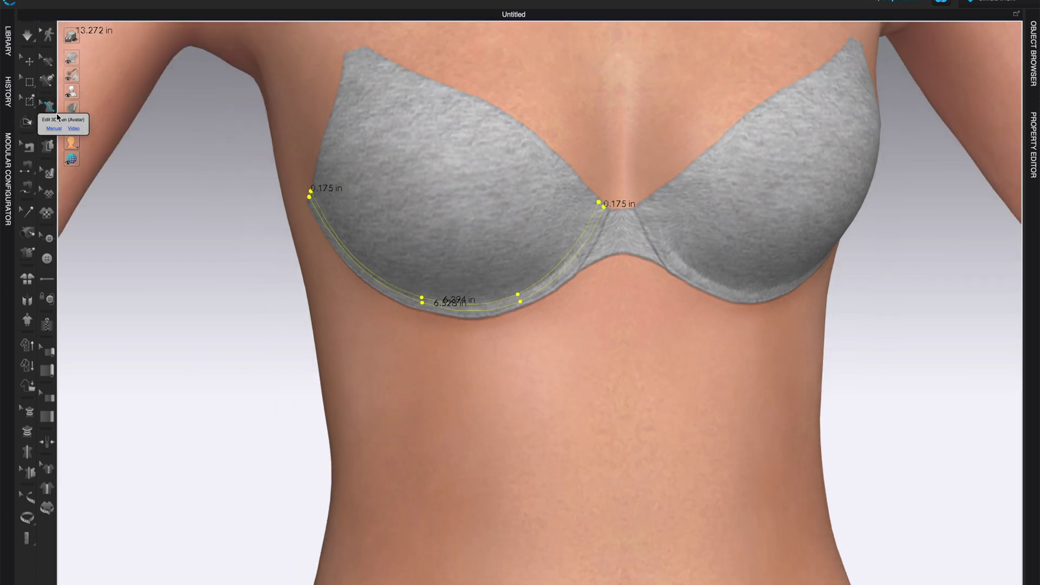
pyautogui.scroll(3, 399, 348)
pyautogui.moveTo(381, 354); pyautogui.dragTo(515, 355, button='middle')
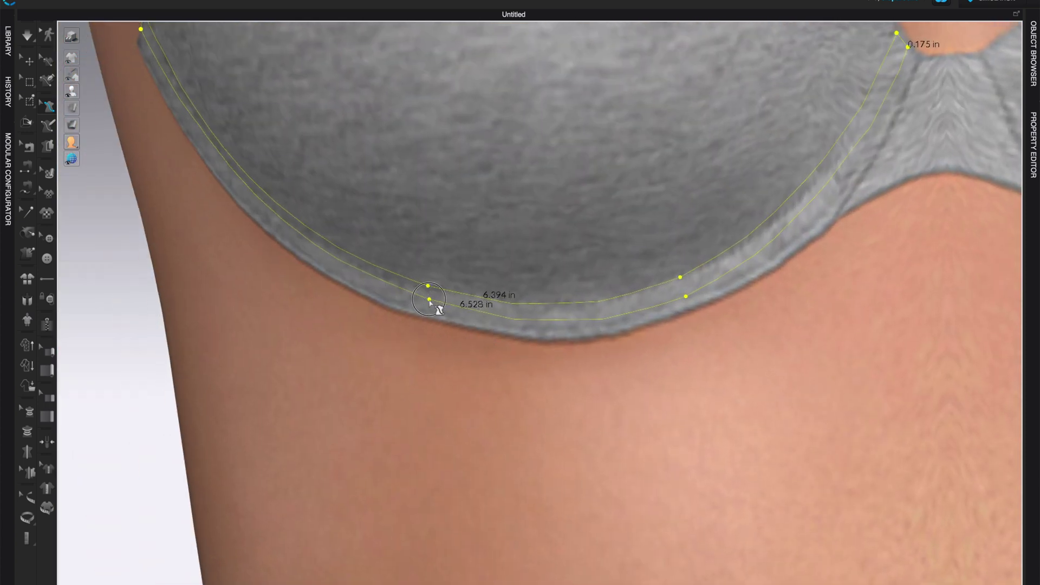
pyautogui.click(153, 323)
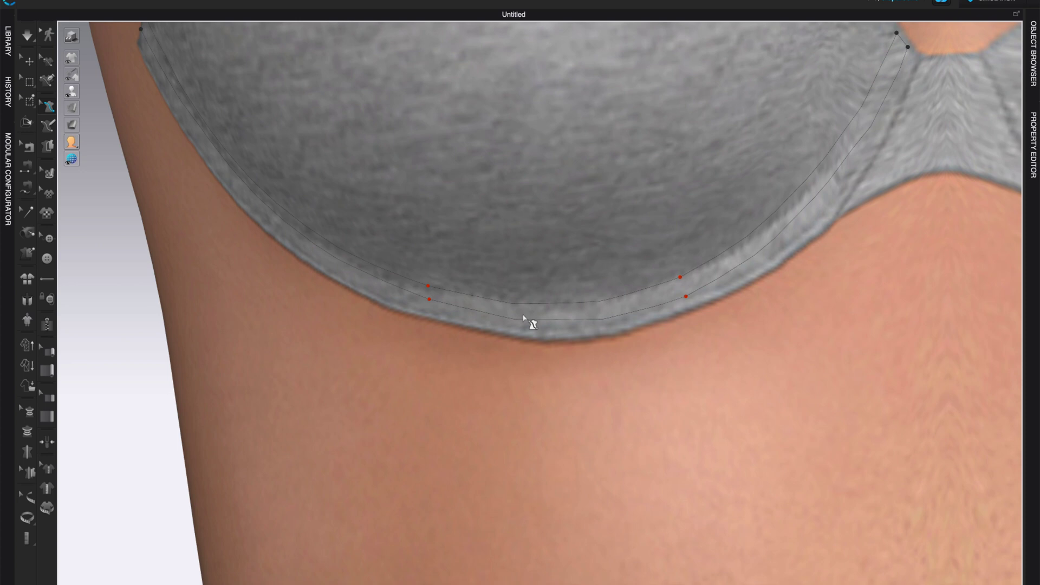
pyautogui.click(429, 300)
pyautogui.scroll(-3, 329, 379)
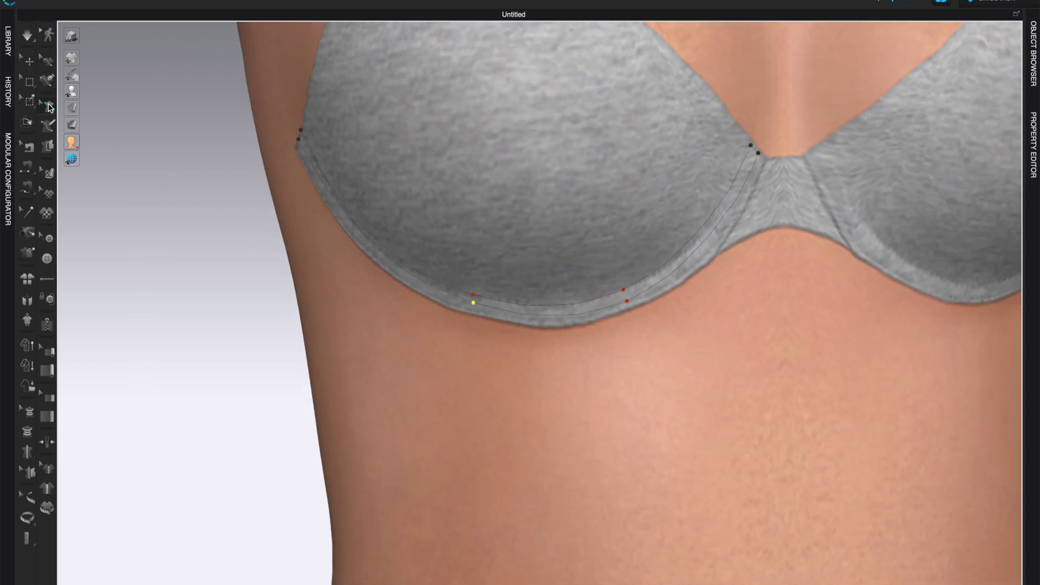
# - Flatten the enclosed strip under the avatar's right bra cup into a 2D pattern piece
pyautogui.click(48, 150)
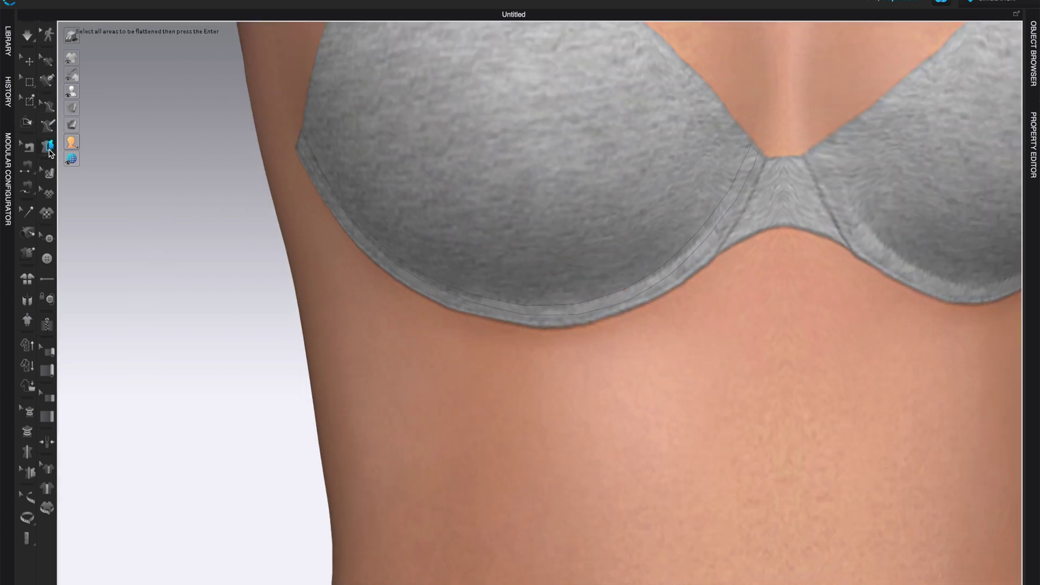
pyautogui.scroll(-3, 188, 281)
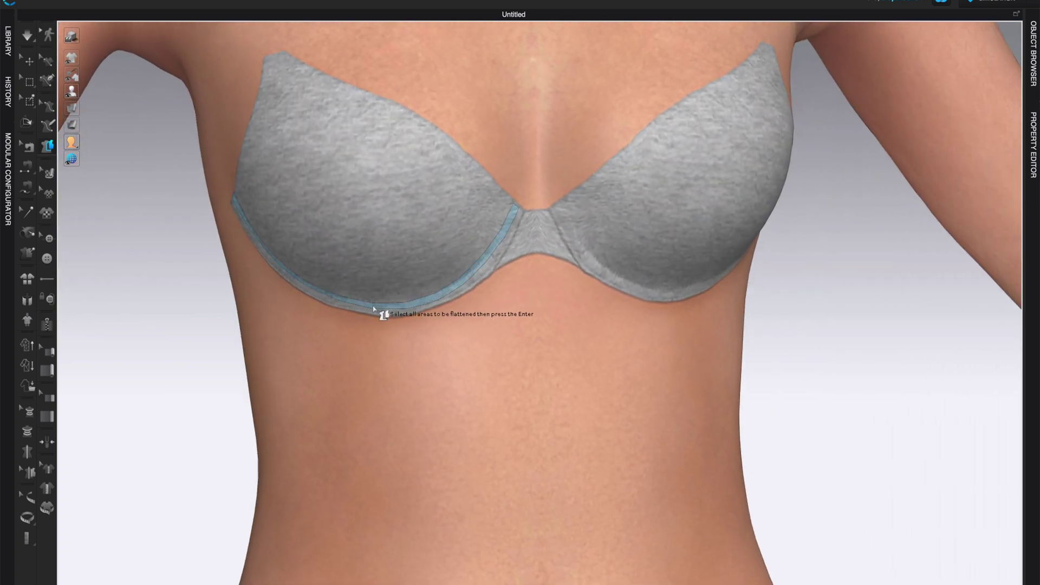
pyautogui.click(374, 308)
pyautogui.press('Return')
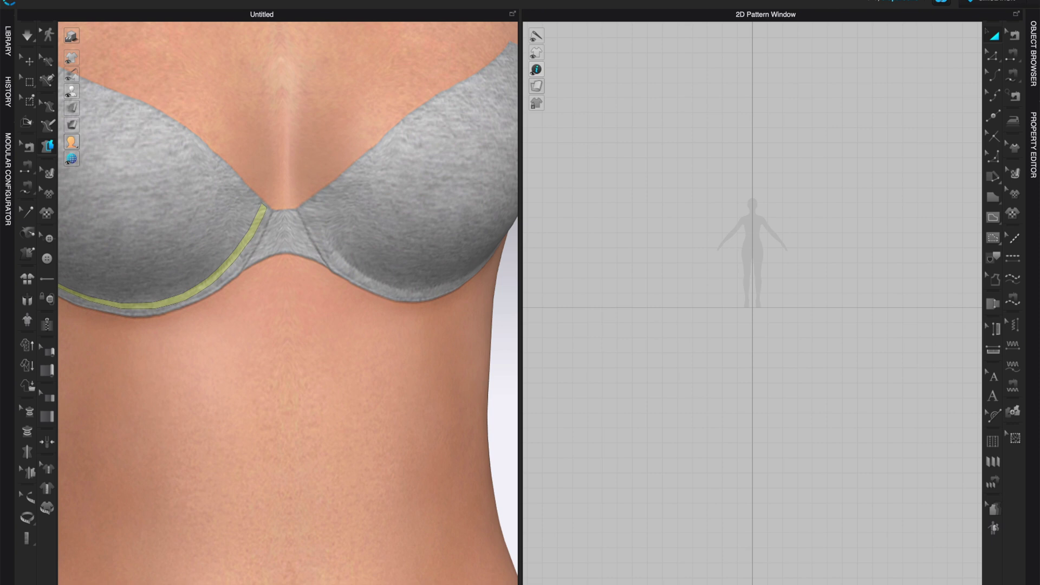
pyautogui.scroll(5, 749, 304)
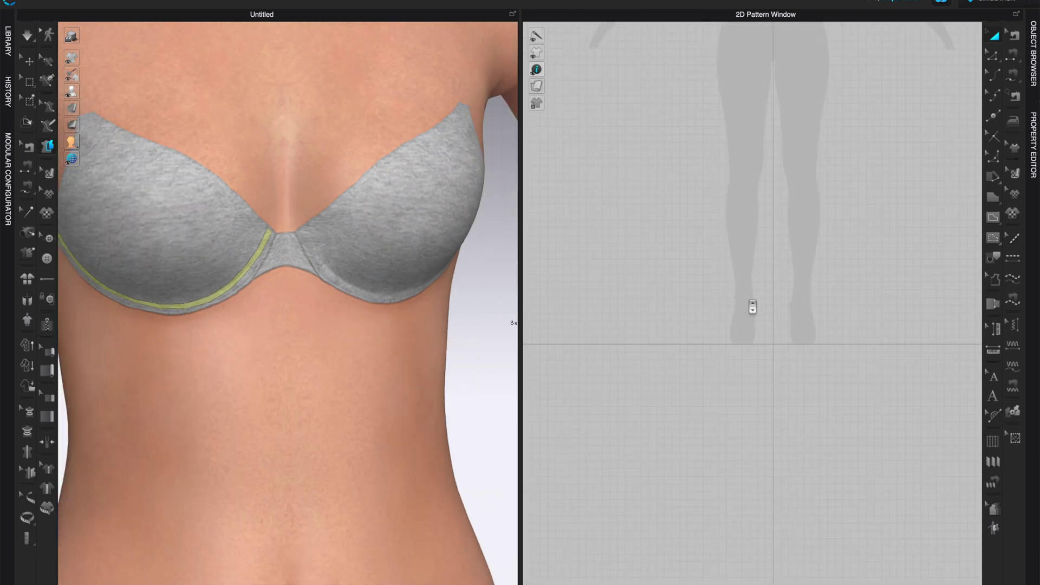
pyautogui.moveTo(773, 173); pyautogui.dragTo(810, 399, button='middle')
pyautogui.scroll(4, 807, 217)
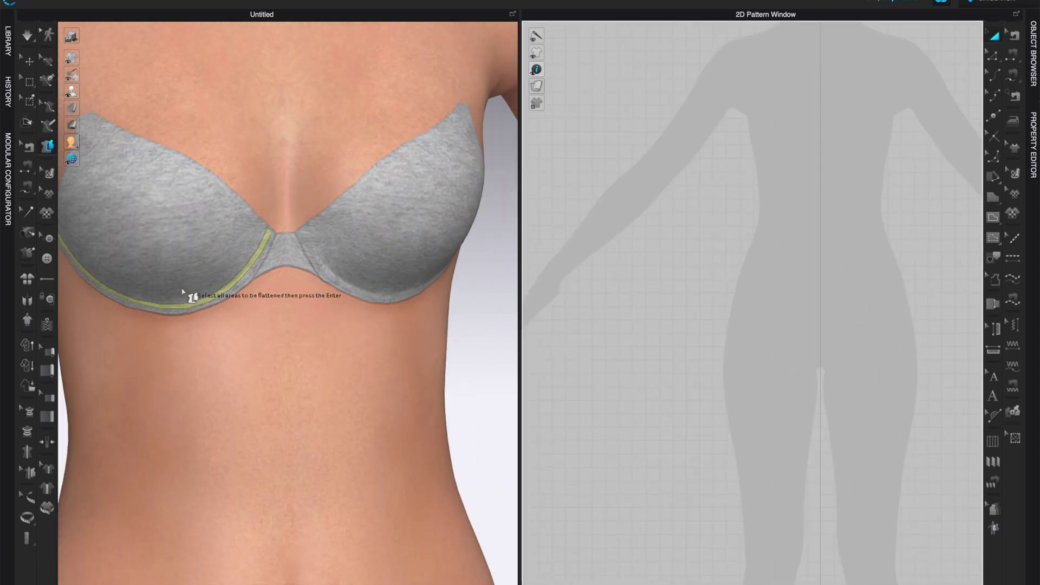
pyautogui.click(191, 309)
pyautogui.click(192, 308)
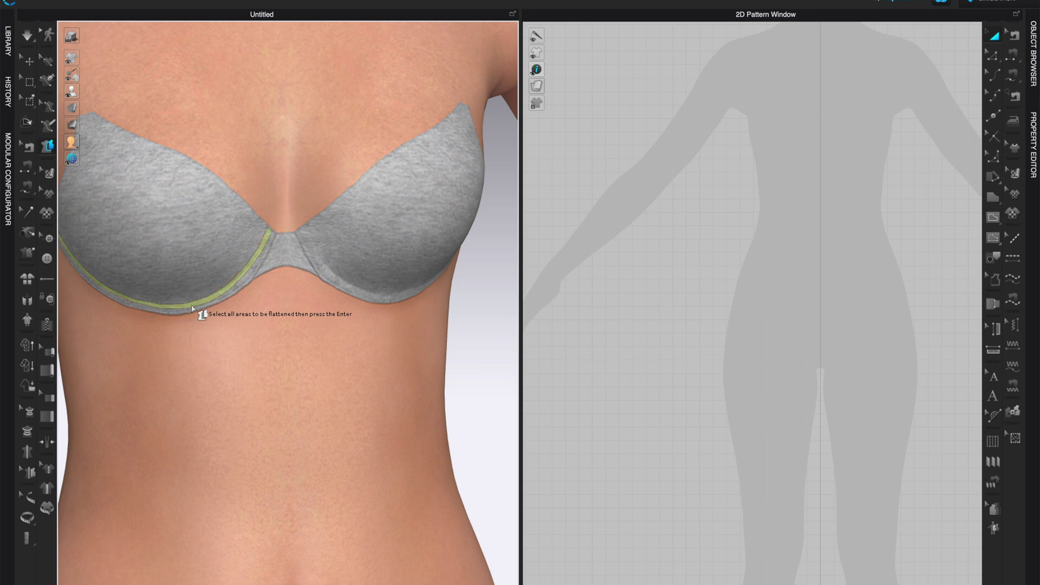
pyautogui.press('Return')
# - Set the flattened strip pattern's particle distance to 5 mm
pyautogui.scroll(5, 757, 276)
pyautogui.scroll(3, 861, 216)
pyautogui.moveTo(759, 267); pyautogui.dragTo(975, 262, button='middle')
pyautogui.scroll(-3, 861, 279)
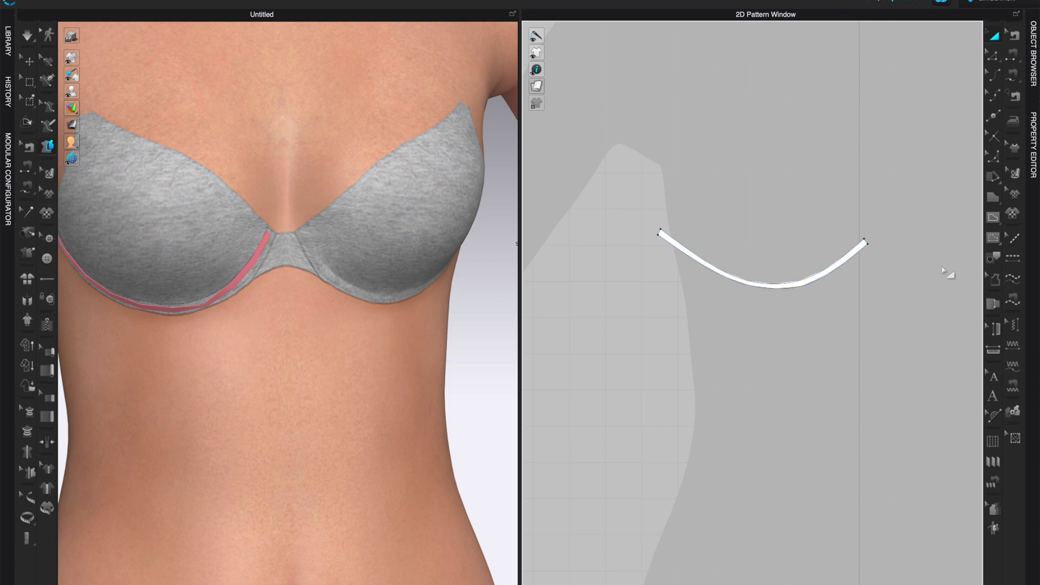
pyautogui.moveTo(893, 271); pyautogui.dragTo(843, 272, button='middle')
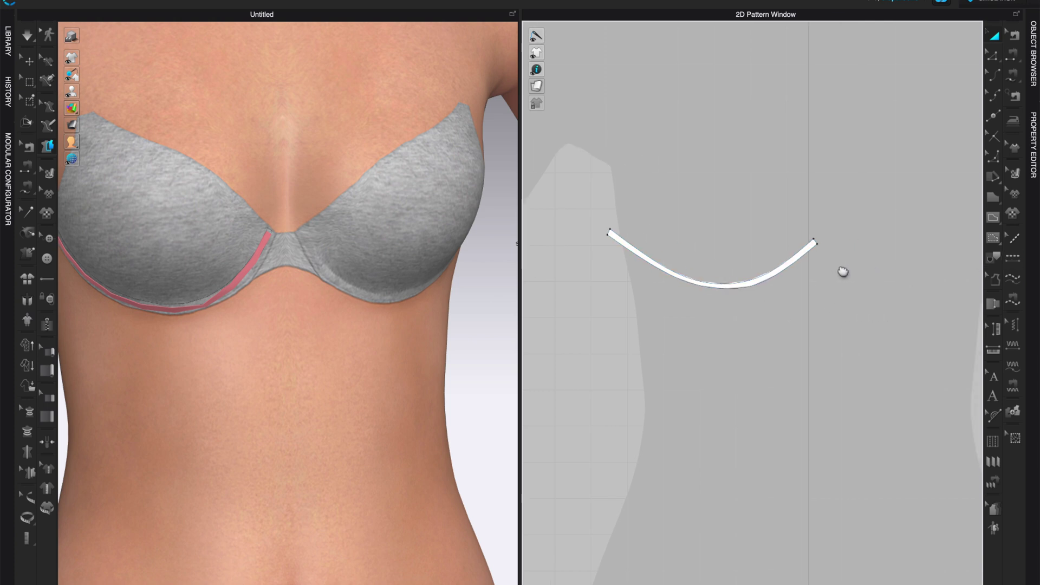
pyautogui.click(1034, 131)
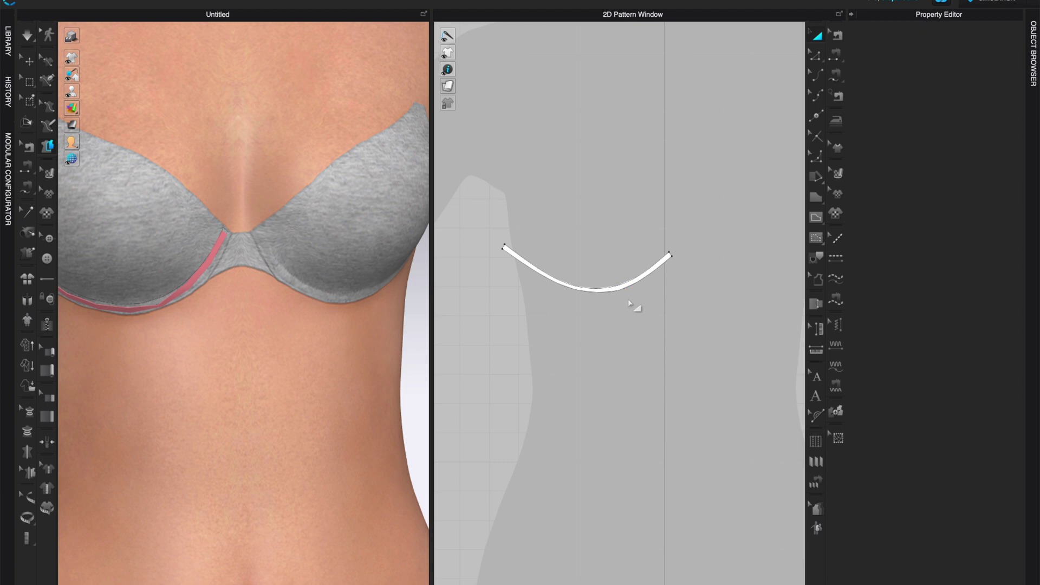
pyautogui.click(628, 287)
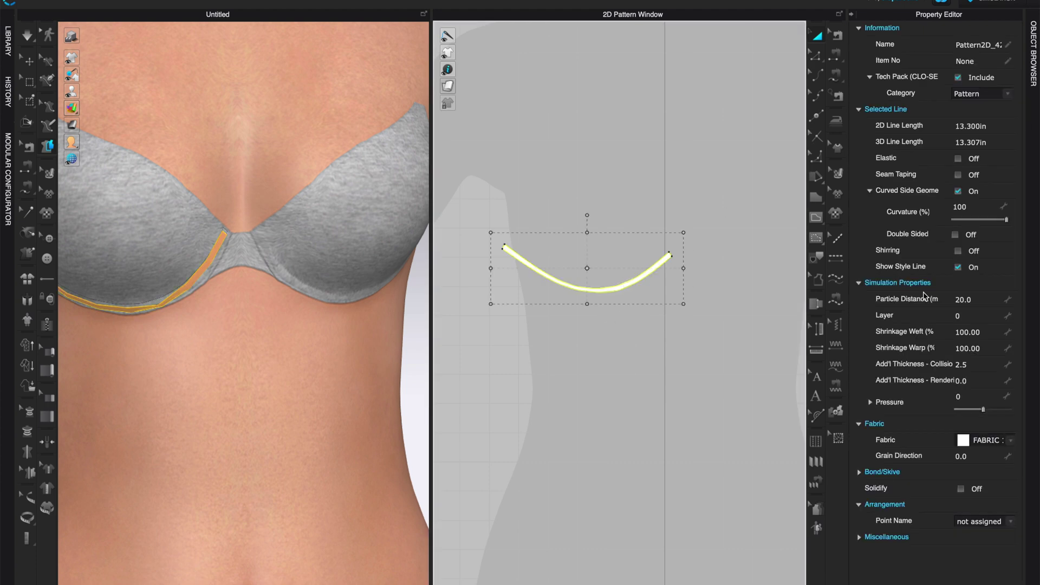
pyautogui.click(975, 299)
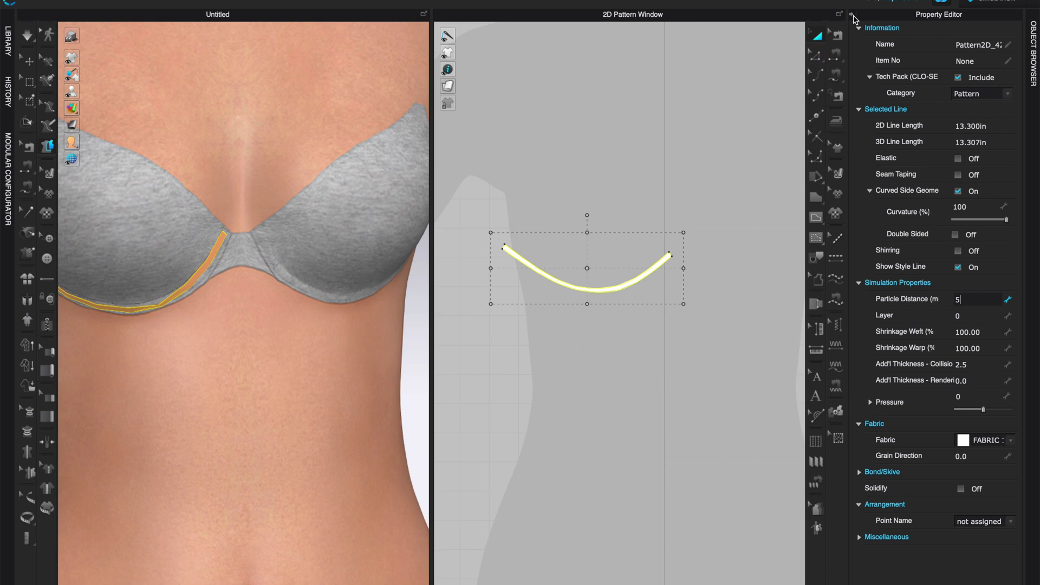
# - Create a symmetric copy with sewing of the underwire strip pattern and place it opposite the original across the centre line
pyautogui.click(852, 16)
pyautogui.scroll(-3, 874, 128)
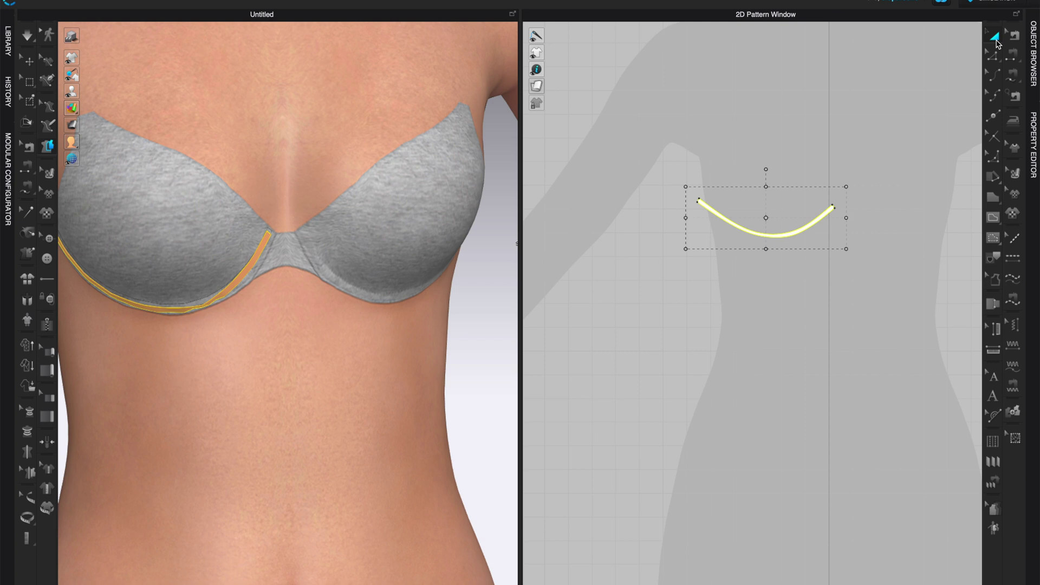
pyautogui.rightClick(796, 234)
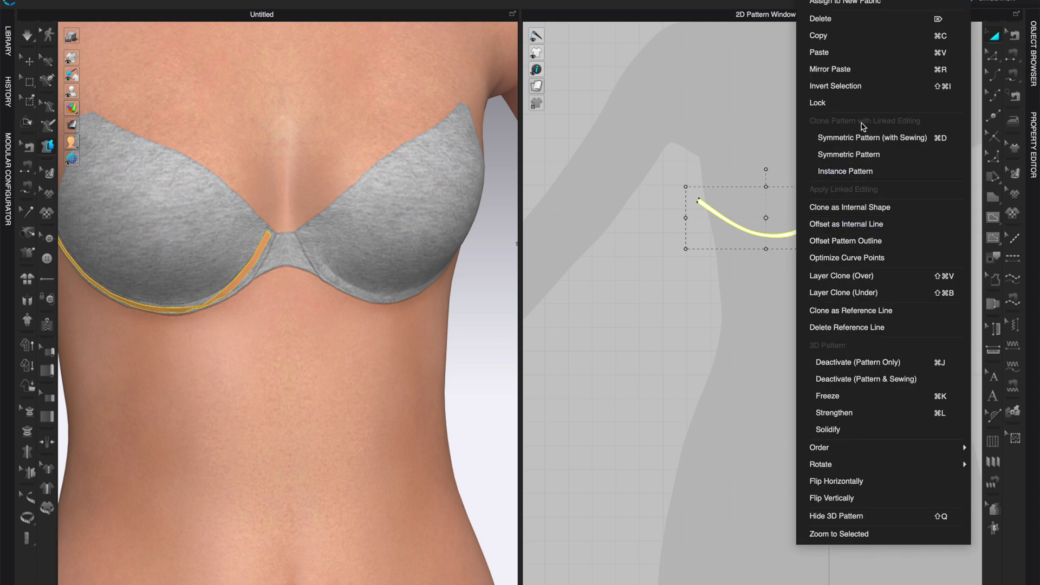
pyautogui.click(917, 142)
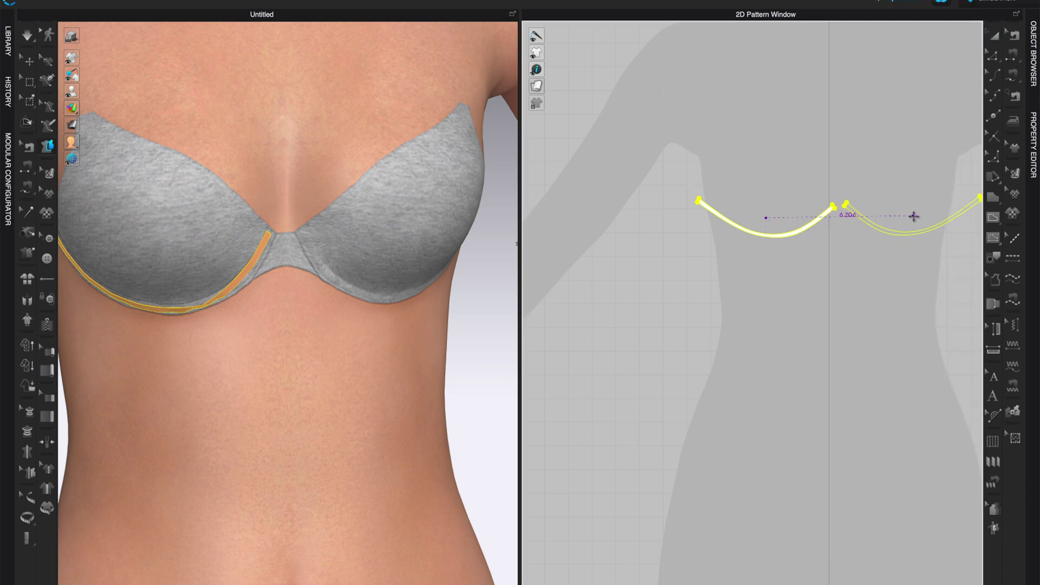
pyautogui.click(914, 218)
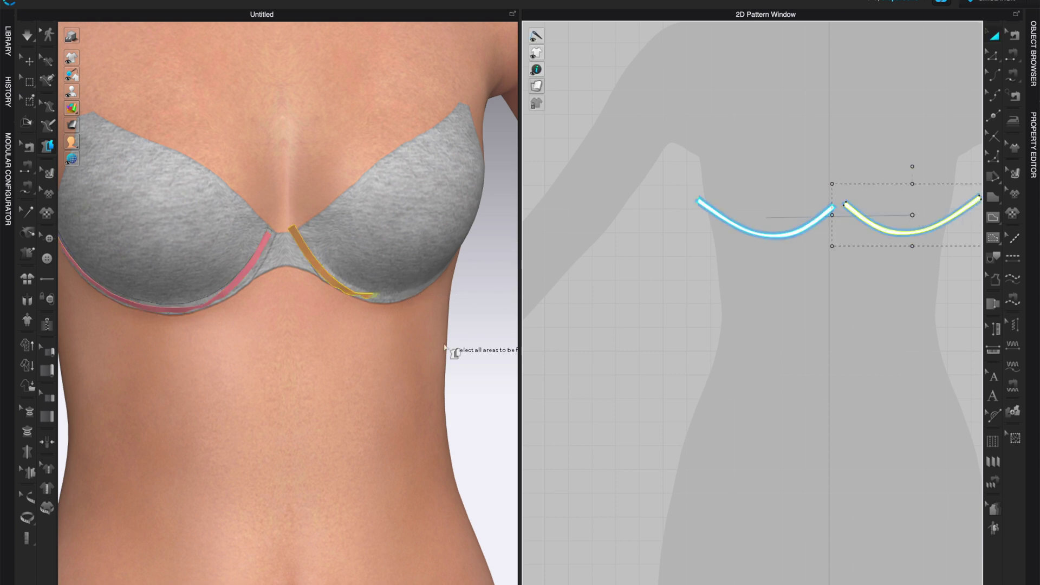
# - Move the mirrored underwire strip in 3D so it sits against the lower edge of the avatar's left bra cup
pyautogui.doubleClick(519, 291)
pyautogui.moveTo(721, 447); pyautogui.dragTo(653, 430, button='right')
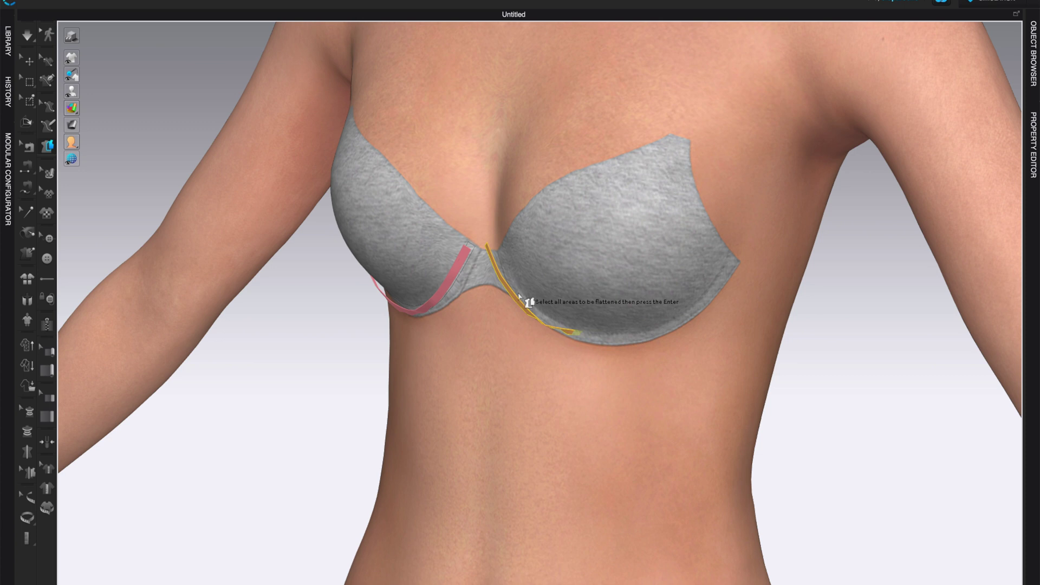
pyautogui.click(31, 61)
pyautogui.click(544, 329)
pyautogui.moveTo(729, 393); pyautogui.dragTo(701, 423, button='right')
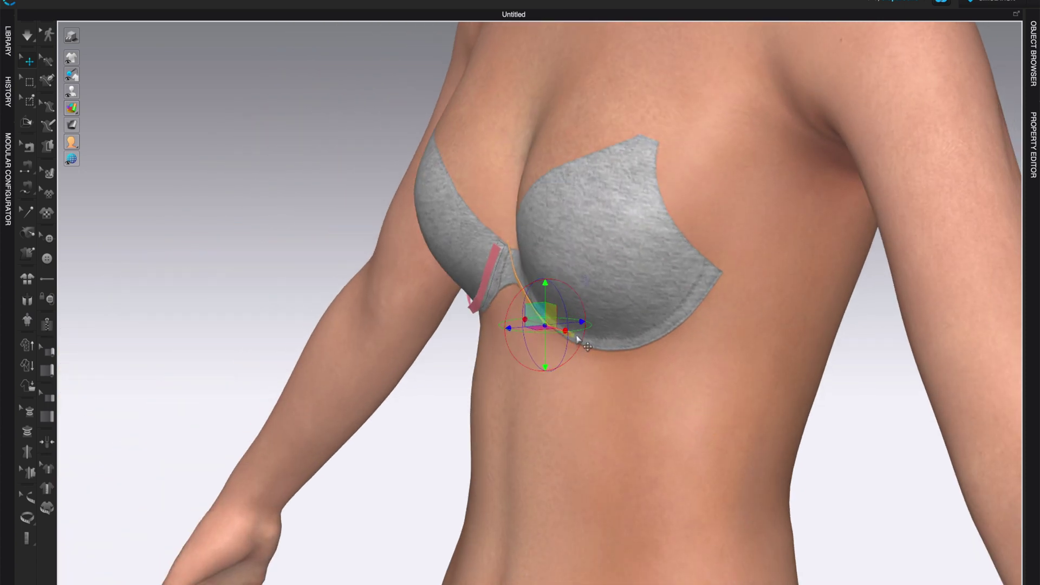
pyautogui.moveTo(603, 383); pyautogui.dragTo(708, 412, button='right')
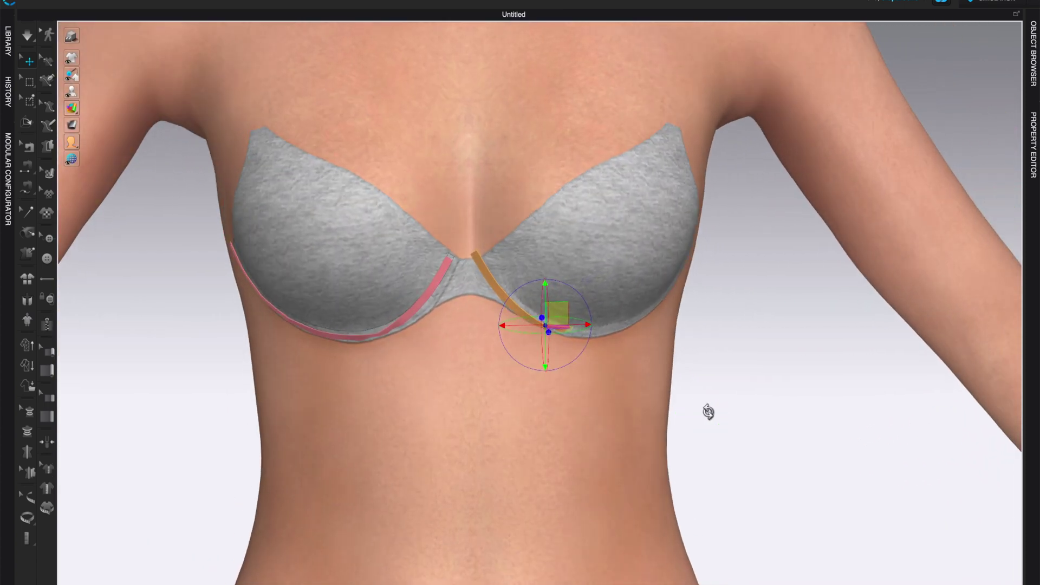
pyautogui.moveTo(604, 399); pyautogui.dragTo(641, 355, button='right')
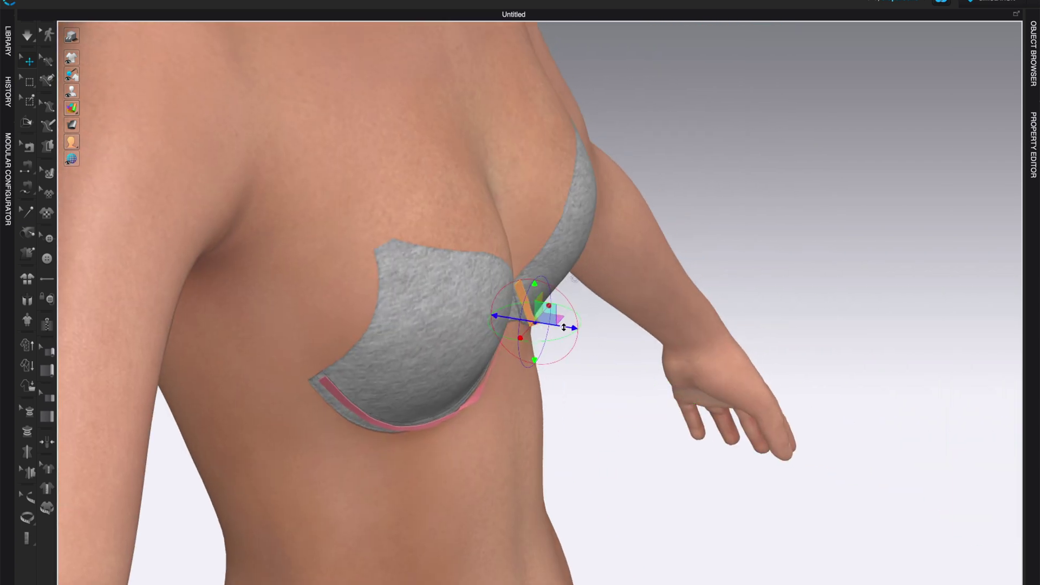
pyautogui.moveTo(639, 428); pyautogui.dragTo(527, 367, button='right')
pyautogui.moveTo(494, 281); pyautogui.dragTo(504, 285)
pyautogui.moveTo(668, 480); pyautogui.dragTo(631, 346, button='right')
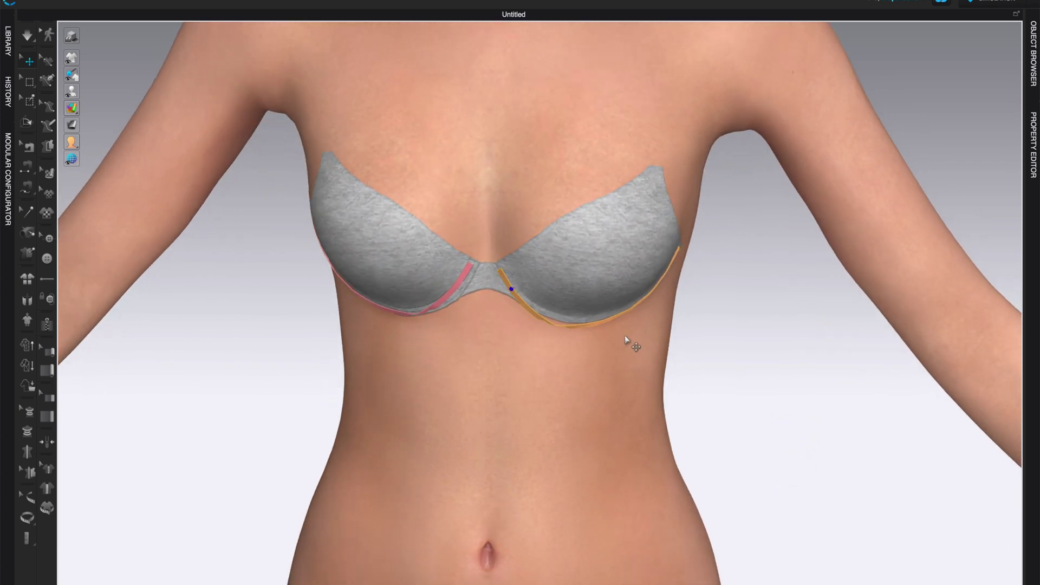
pyautogui.moveTo(594, 323); pyautogui.dragTo(594, 318)
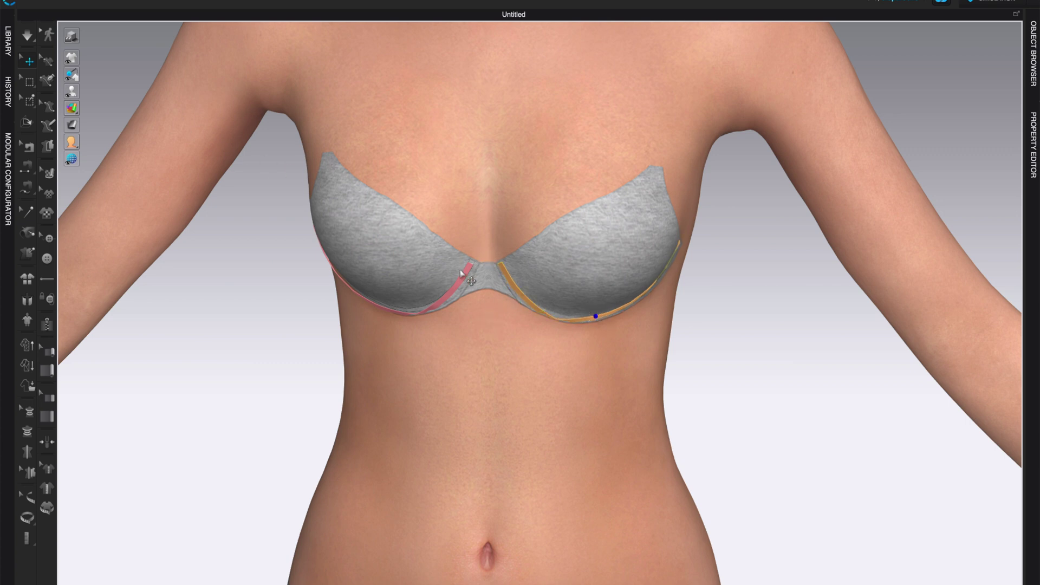
# - Freeze both underwire strips on the avatar
pyautogui.rightClick(513, 287)
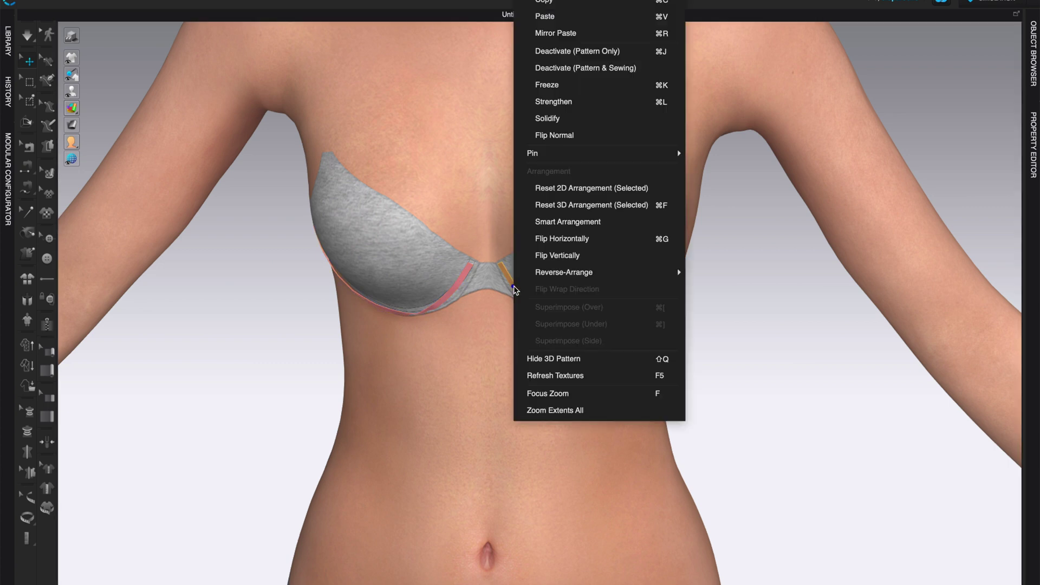
pyautogui.click(594, 81)
pyautogui.rightClick(448, 294)
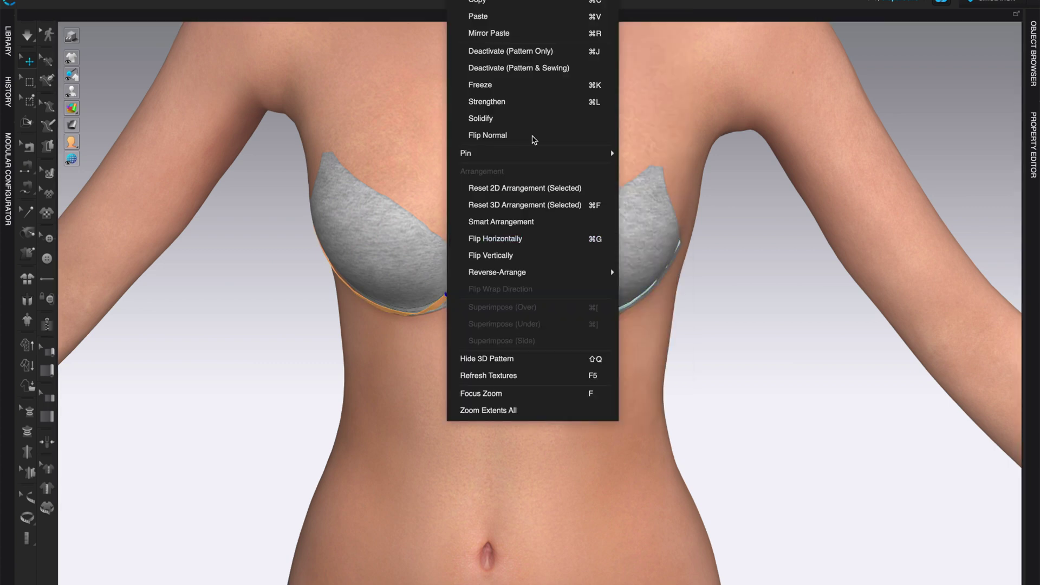
pyautogui.click(527, 88)
pyautogui.moveTo(563, 383); pyautogui.dragTo(711, 365, button='right')
pyautogui.moveTo(743, 358); pyautogui.dragTo(563, 279, button='right')
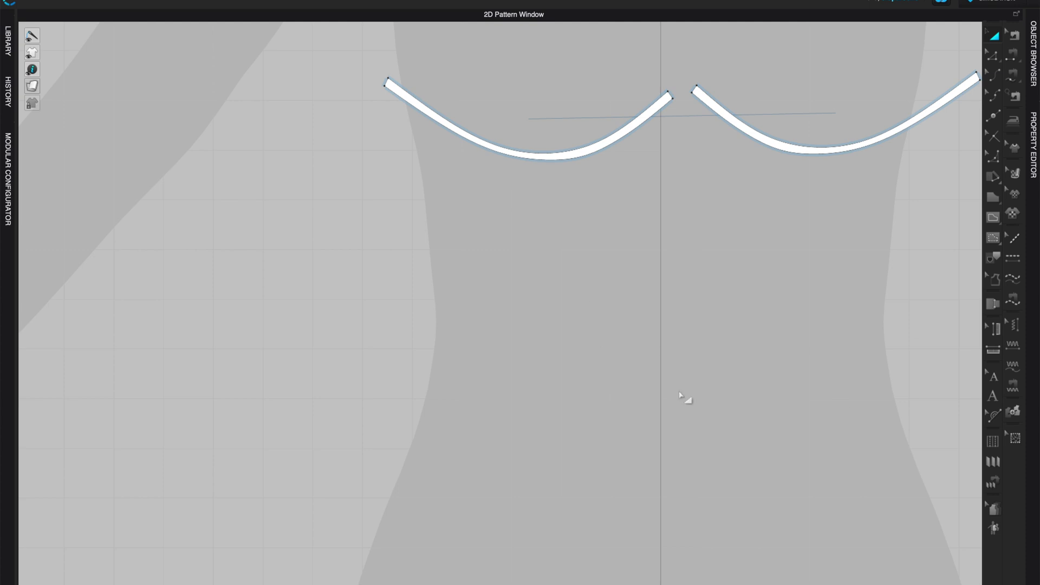
# - Offset the upper edge of the mirrored underwire strip as one internal line at 0.197 in, with Extend enabled
pyautogui.moveTo(729, 342); pyautogui.dragTo(711, 440, button='middle')
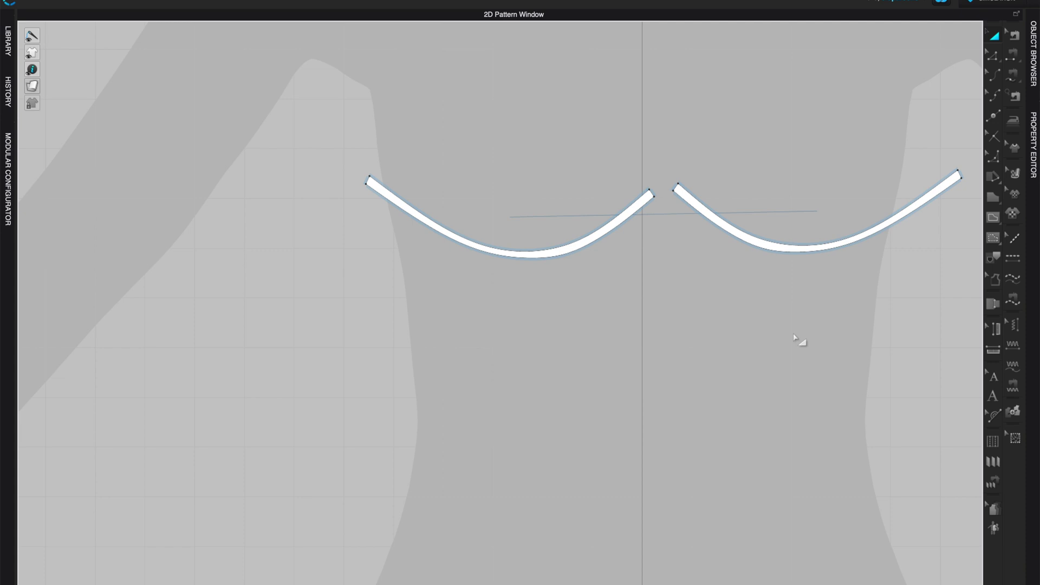
pyautogui.scroll(-2, 794, 336)
pyautogui.scroll(4, 840, 333)
pyautogui.press('z')
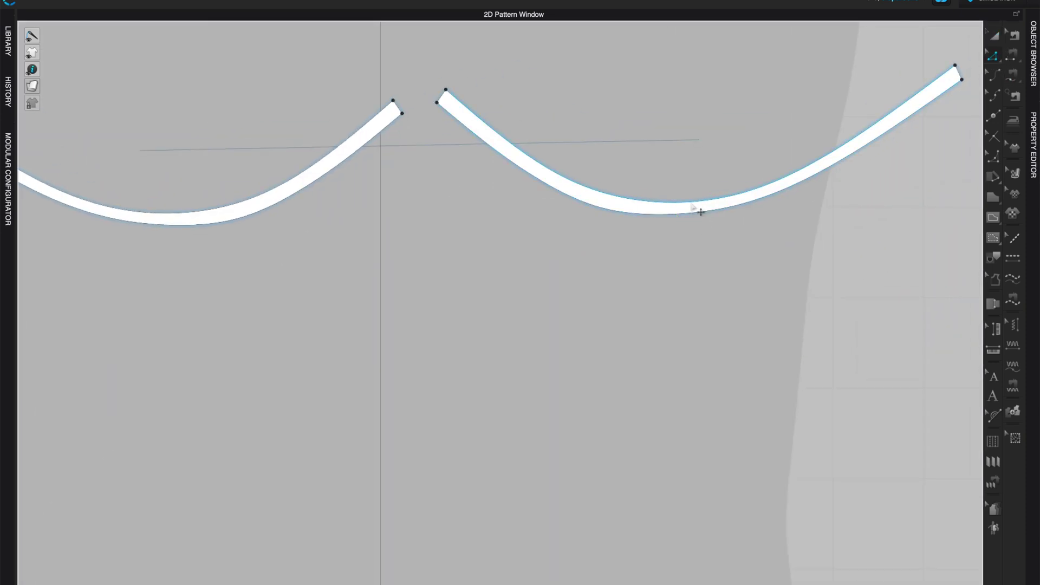
pyautogui.rightClick(700, 212)
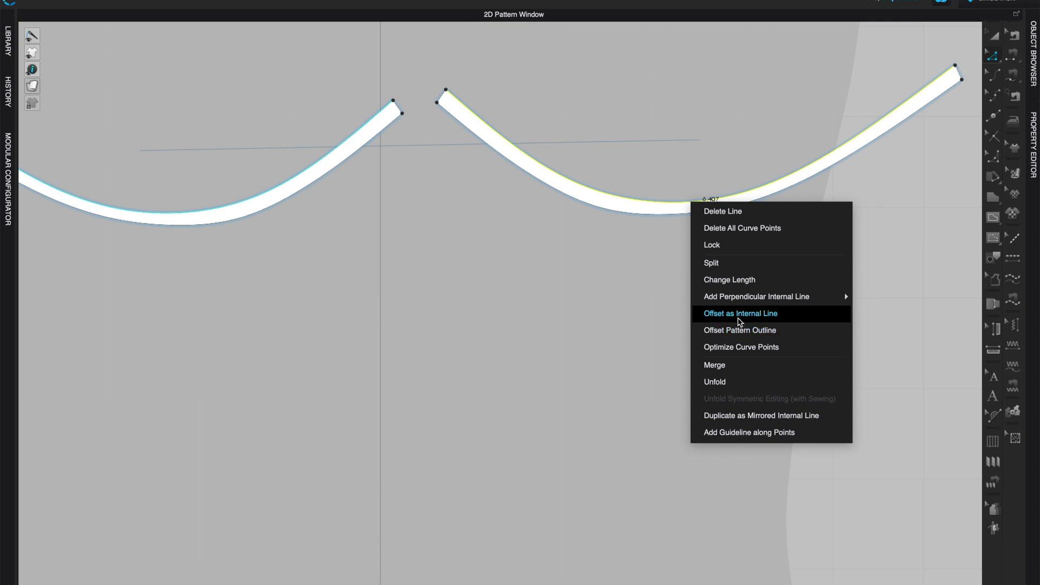
pyautogui.click(740, 314)
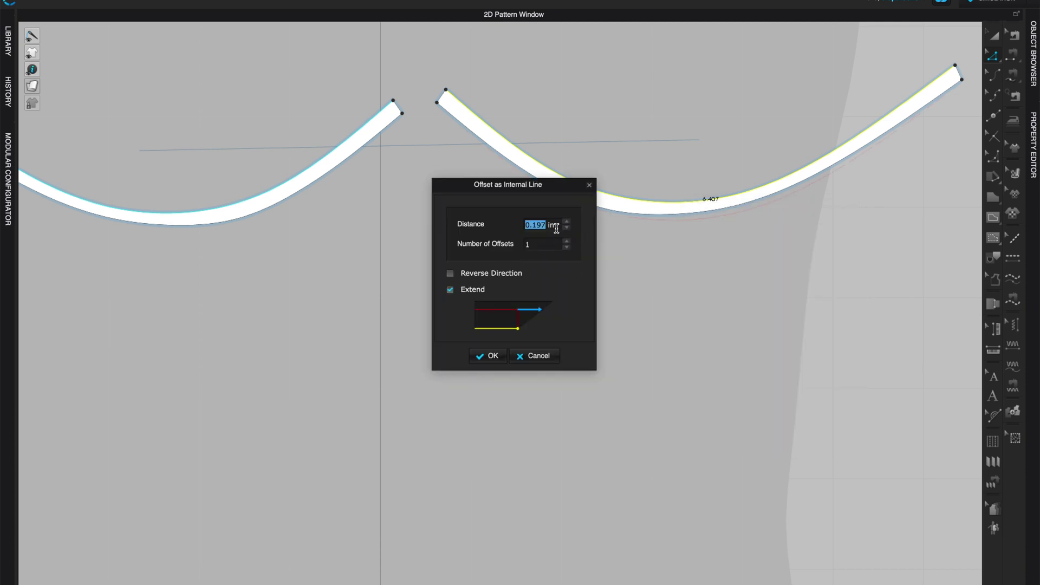
pyautogui.click(500, 357)
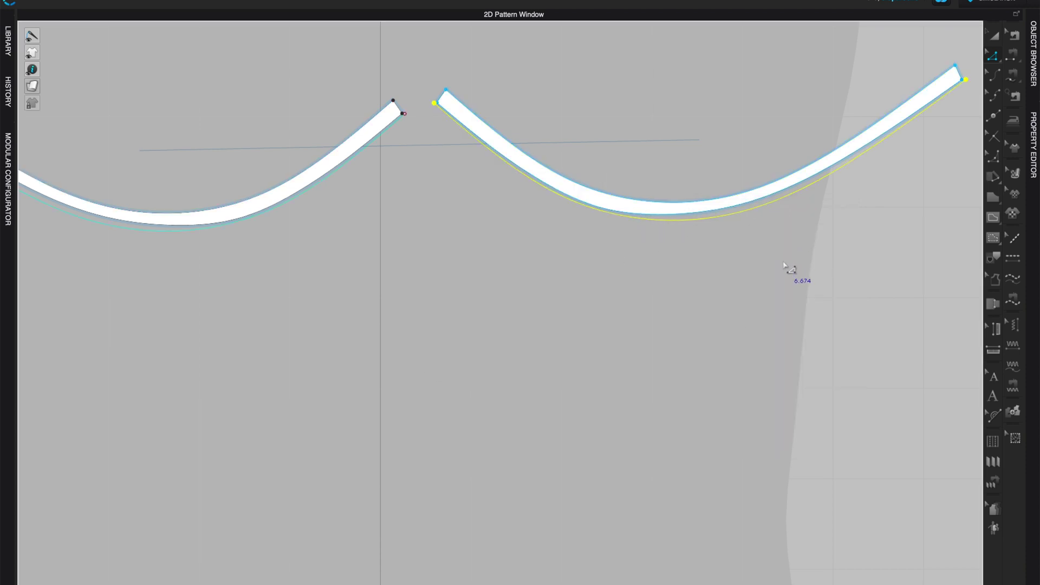
# - Move the offset internal line up onto the underwire strip, close along its lower edge
pyautogui.moveTo(793, 259); pyautogui.dragTo(708, 322, button='middle')
pyautogui.click(994, 36)
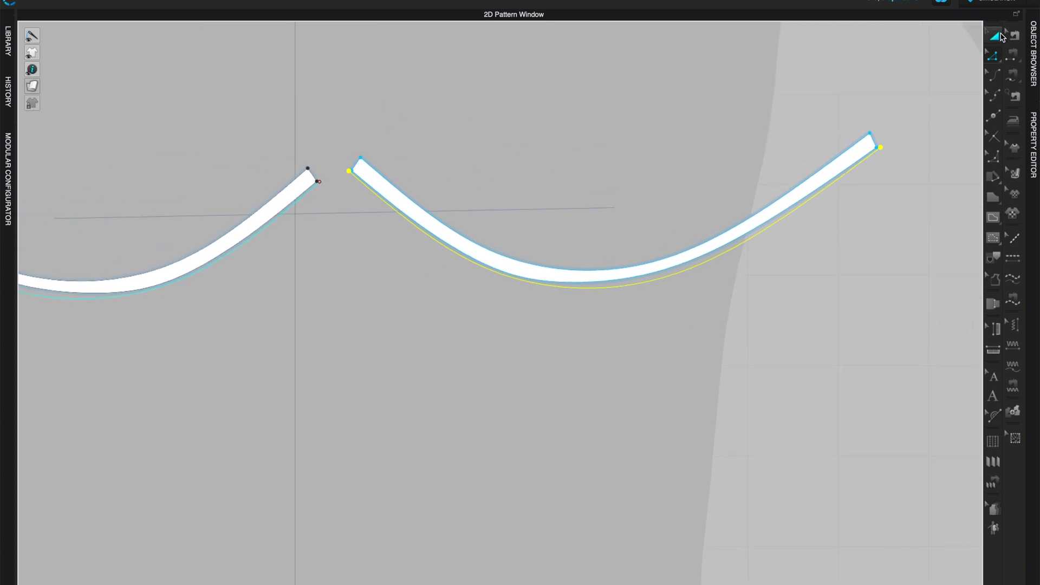
pyautogui.click(682, 264)
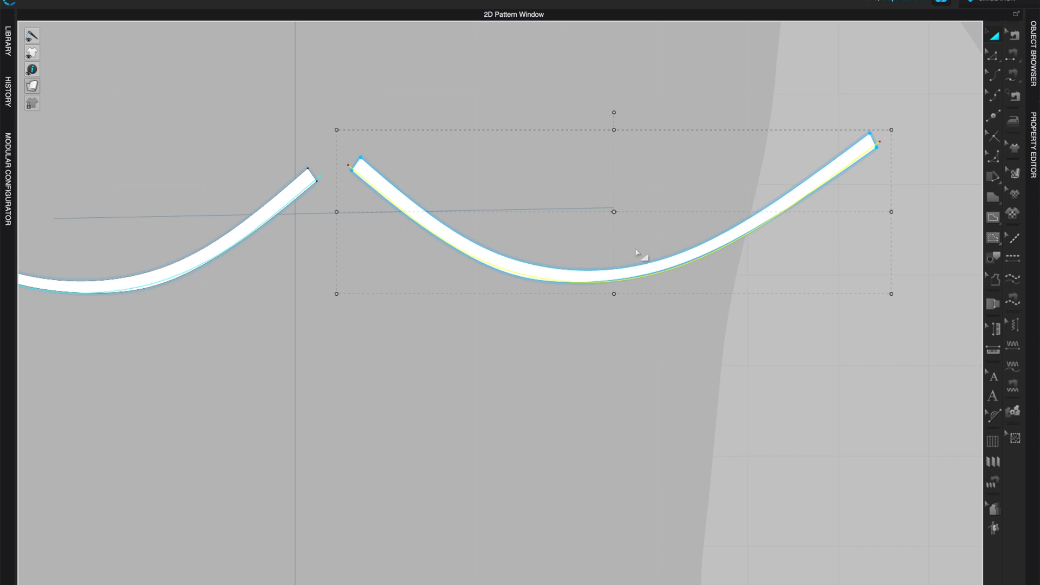
# - Extend/trim the internal line to the underwire strip's pattern outline
pyautogui.scroll(-4, 838, 362)
pyautogui.scroll(6, 870, 348)
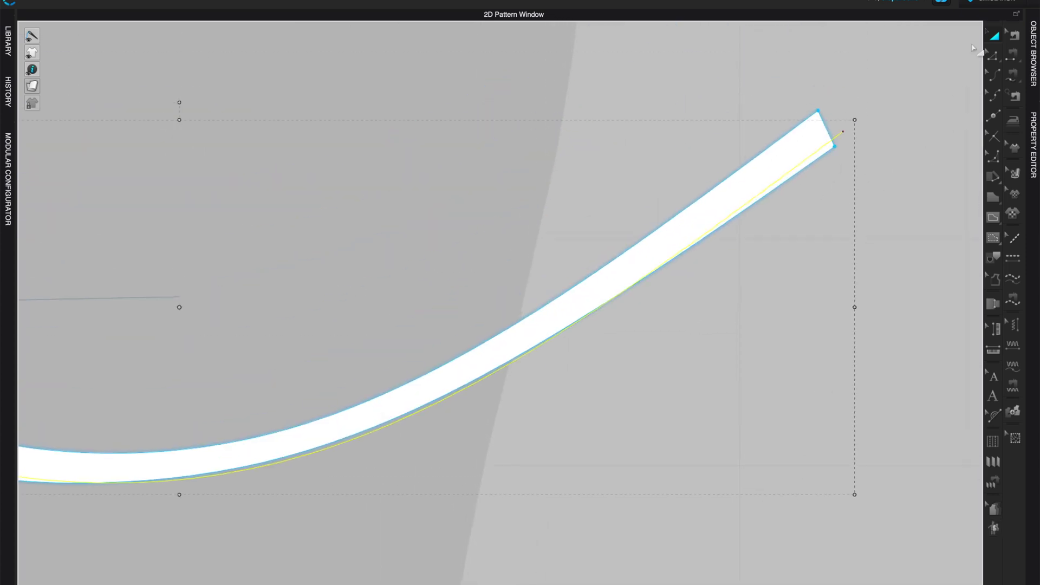
pyautogui.click(987, 54)
pyautogui.rightClick(791, 171)
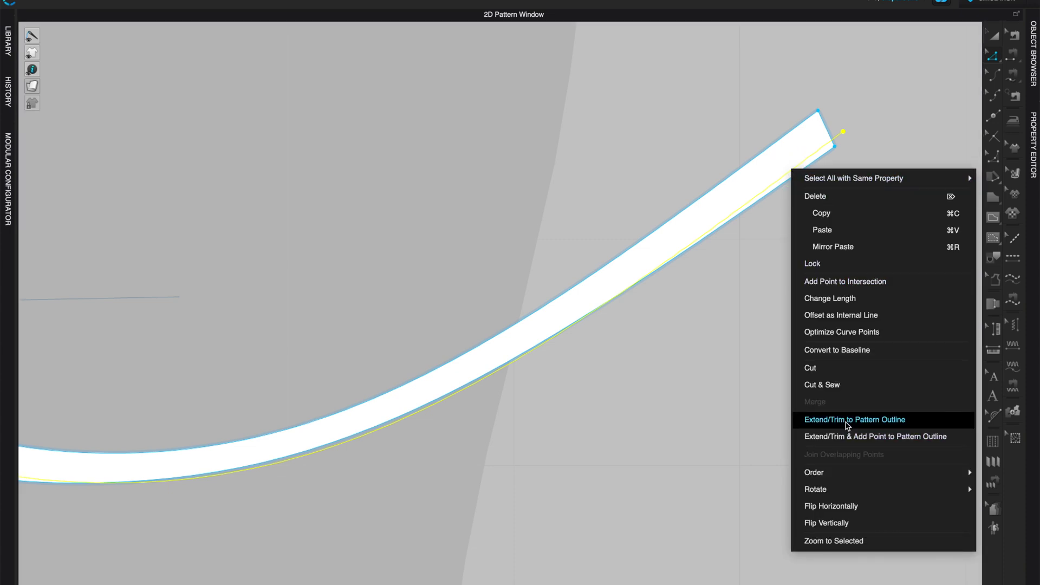
pyautogui.click(847, 421)
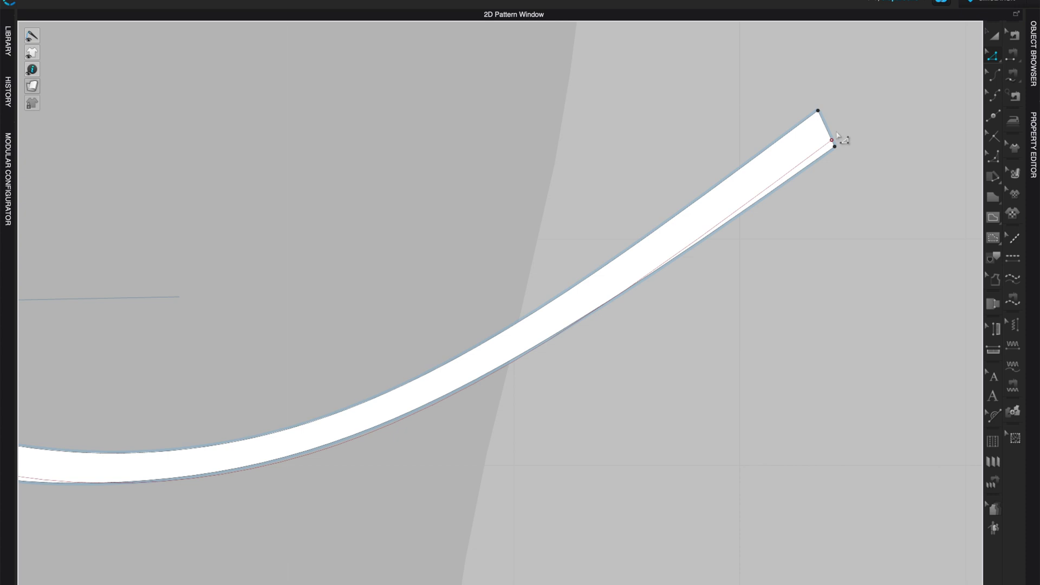
pyautogui.scroll(-5, 605, 413)
pyautogui.moveTo(583, 413); pyautogui.dragTo(680, 378, button='middle')
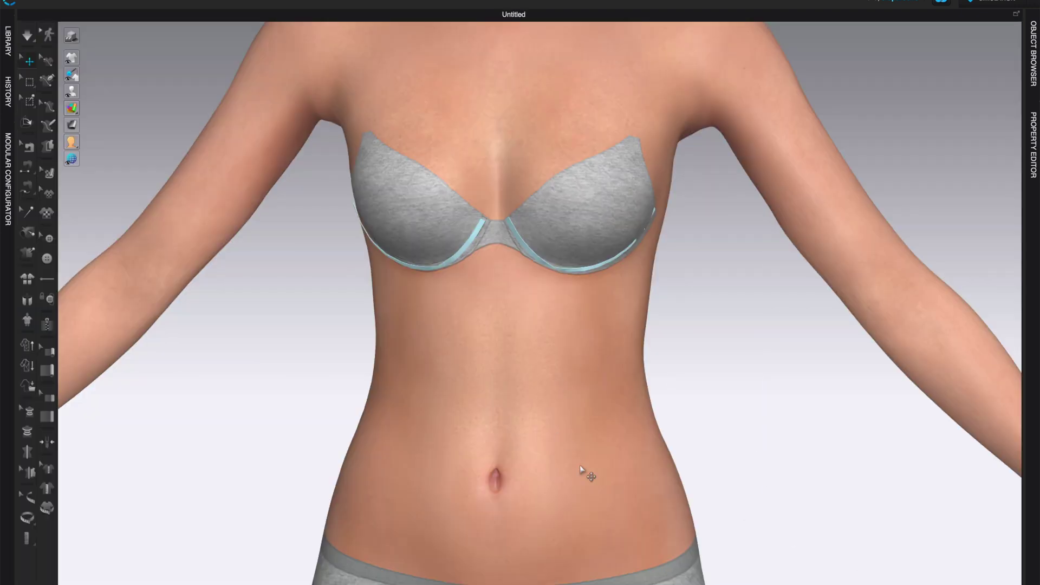
# - Draw a curved 3D Pen (Avatar) line about 7.8 in long from the right cup's inner lower edge down the abdomen
pyautogui.click(48, 125)
pyautogui.scroll(3, 376, 127)
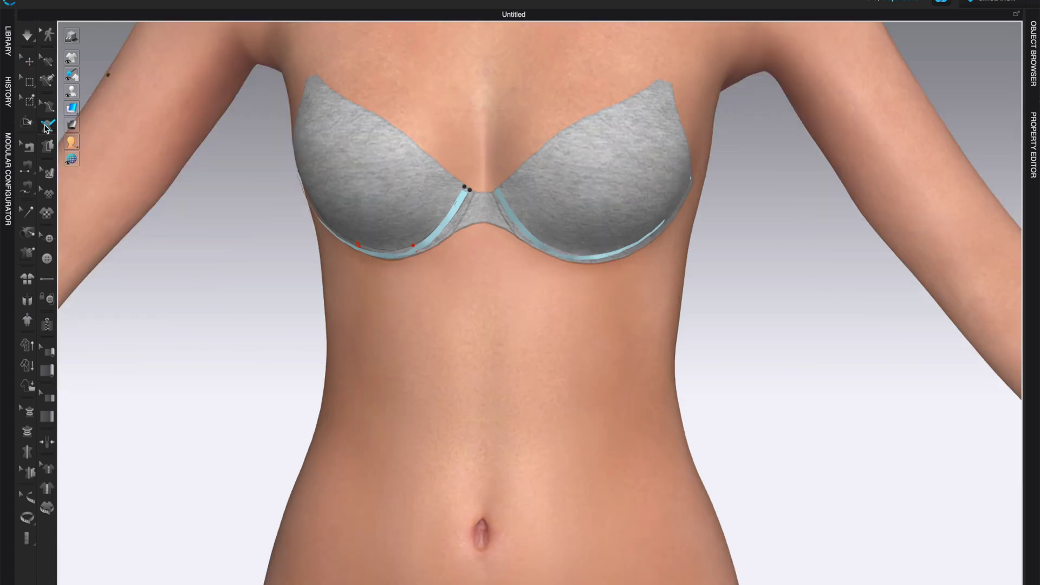
pyautogui.scroll(2, 614, 276)
pyautogui.scroll(-4, 620, 281)
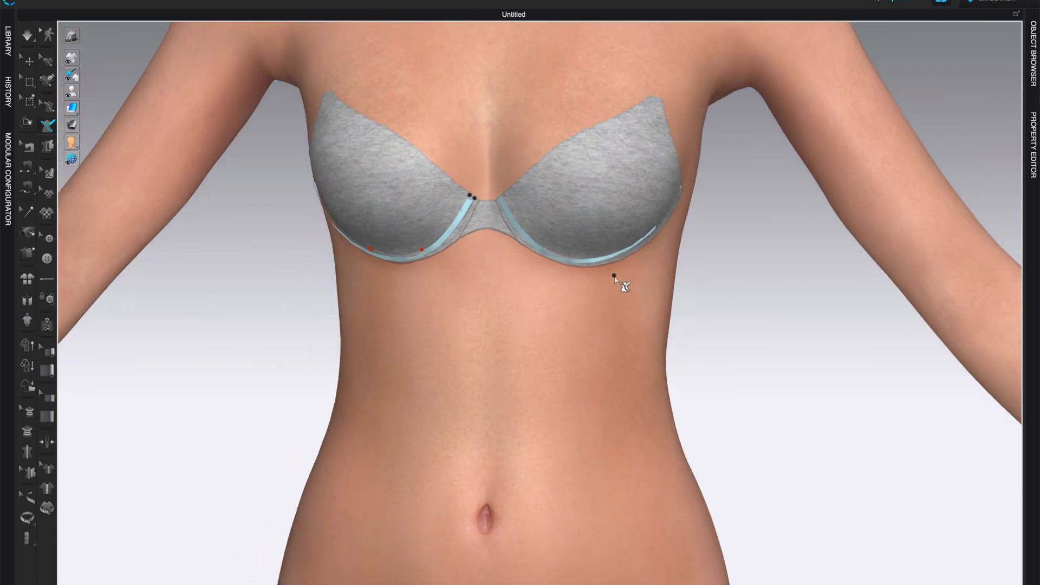
pyautogui.moveTo(625, 289); pyautogui.dragTo(603, 230, button='middle')
pyautogui.moveTo(653, 299); pyautogui.dragTo(623, 283, button='right')
pyautogui.moveTo(561, 231); pyautogui.dragTo(479, 276, button='right')
pyautogui.scroll(2, 479, 276)
pyautogui.moveTo(631, 299); pyautogui.dragTo(667, 313, button='middle')
pyautogui.scroll(2, 529, 304)
pyautogui.moveTo(502, 296); pyautogui.dragTo(520, 310, button='middle')
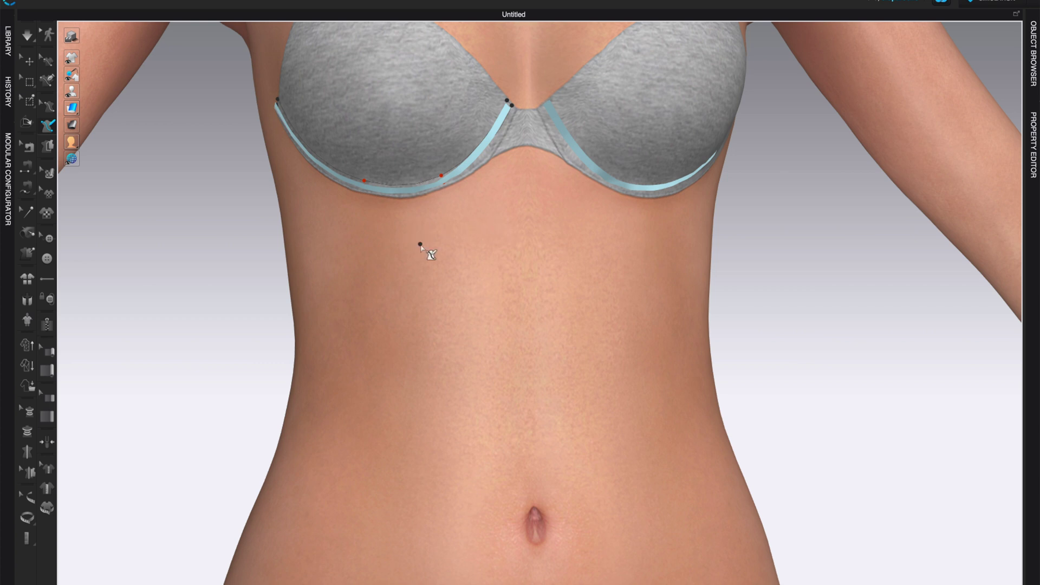
pyautogui.scroll(-2, 506, 239)
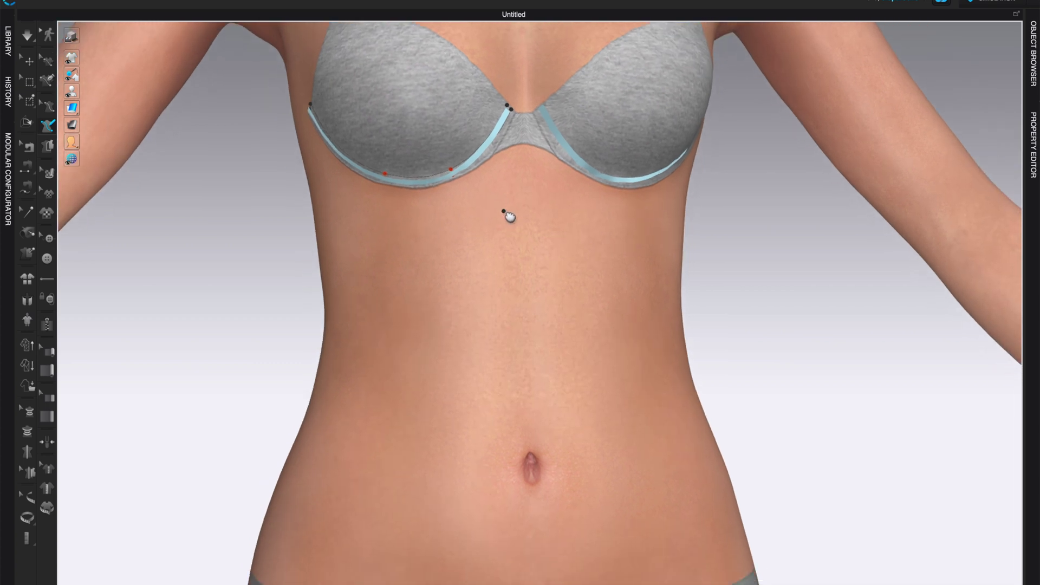
pyautogui.click(493, 155)
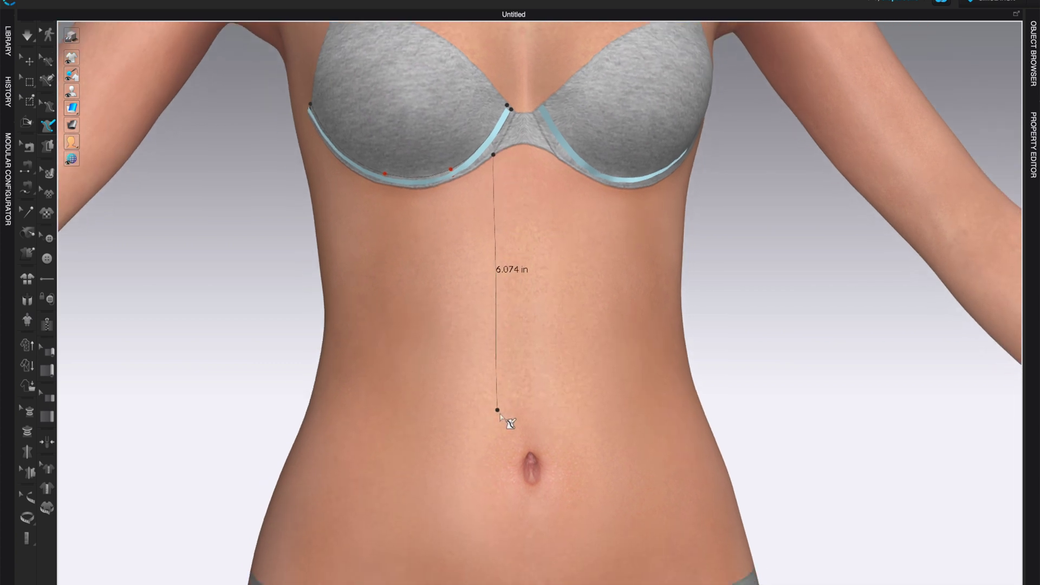
pyautogui.click(489, 378)
pyautogui.click(483, 481)
# - Add a bottom edge about 0.13 in wide and a parallel line about 7.7 in long back up, closing the narrow vertical strip
pyautogui.scroll(3, 474, 483)
pyautogui.moveTo(474, 483); pyautogui.dragTo(561, 287, button='middle')
pyautogui.click(538, 357)
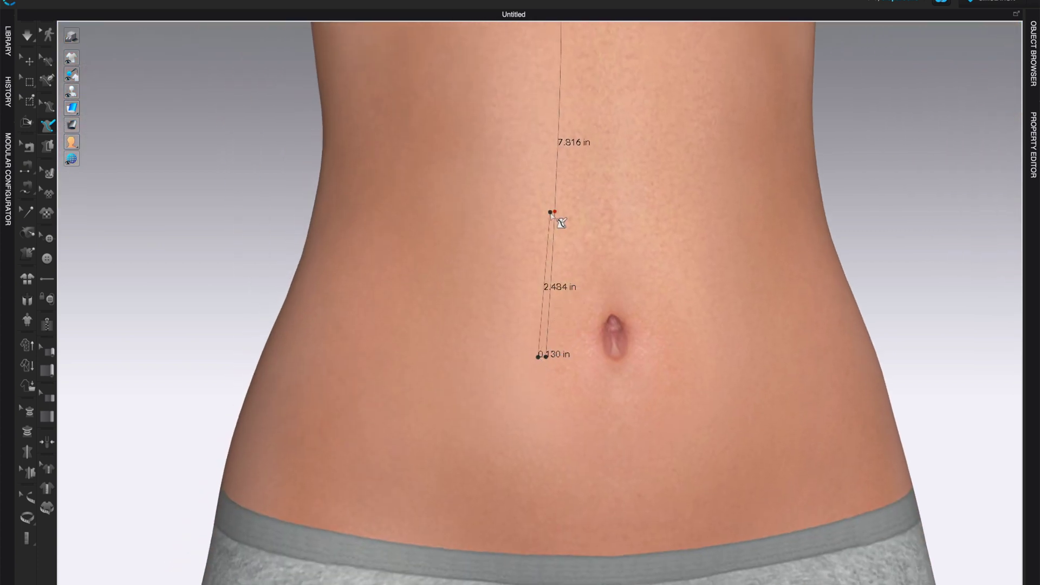
pyautogui.click(548, 211)
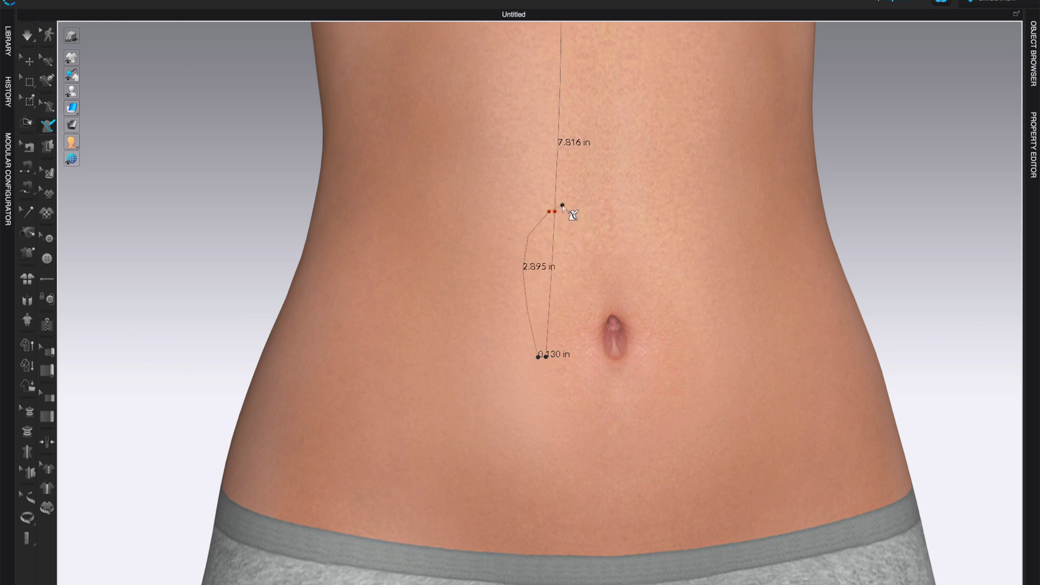
pyautogui.moveTo(552, 129); pyautogui.dragTo(547, 131, button='right')
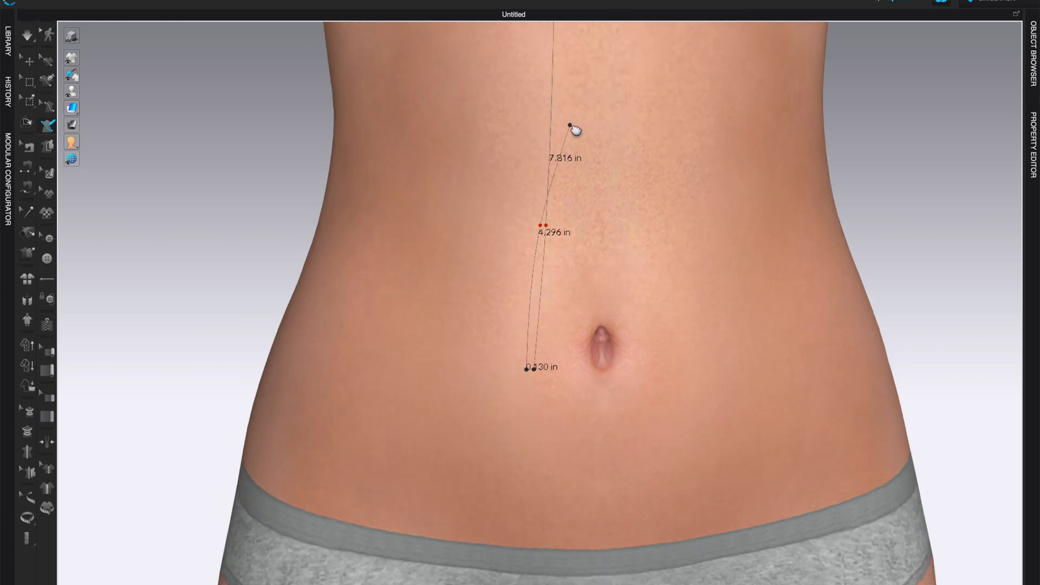
pyautogui.moveTo(572, 127); pyautogui.dragTo(544, 345, button='middle')
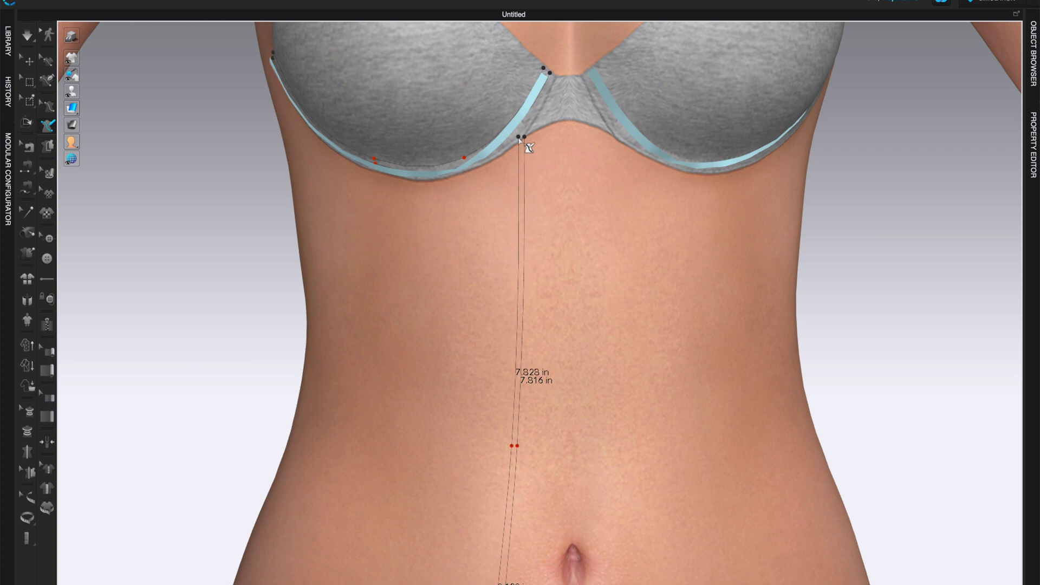
pyautogui.click(519, 142)
pyautogui.doubleClick(523, 136)
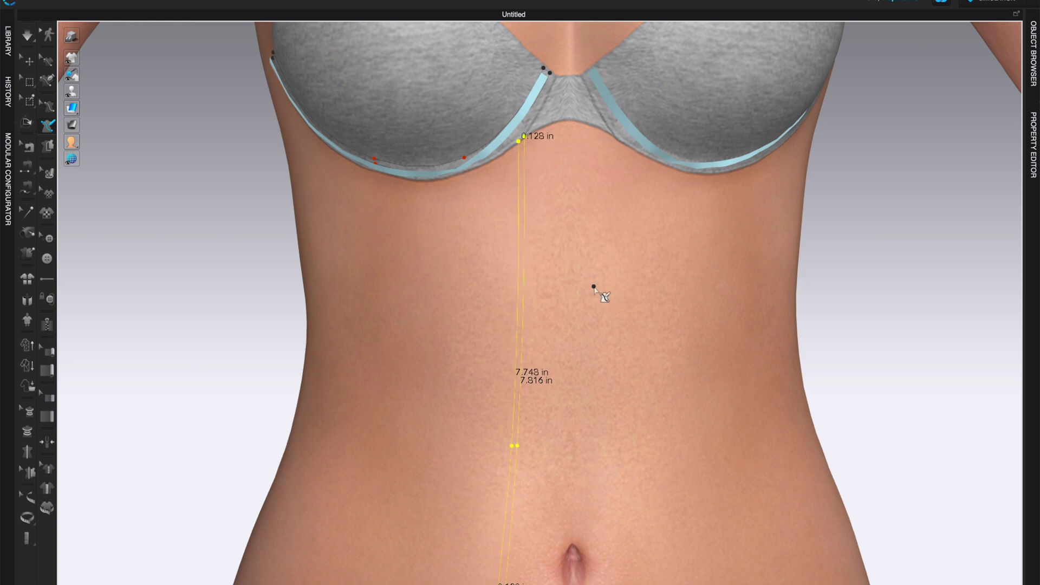
# - Draw a second narrow vertical strip about 7 in long and 0.11 in wide, starting below the middle of the right cup
pyautogui.moveTo(412, 218); pyautogui.dragTo(520, 158, button='middle')
pyautogui.click(536, 124)
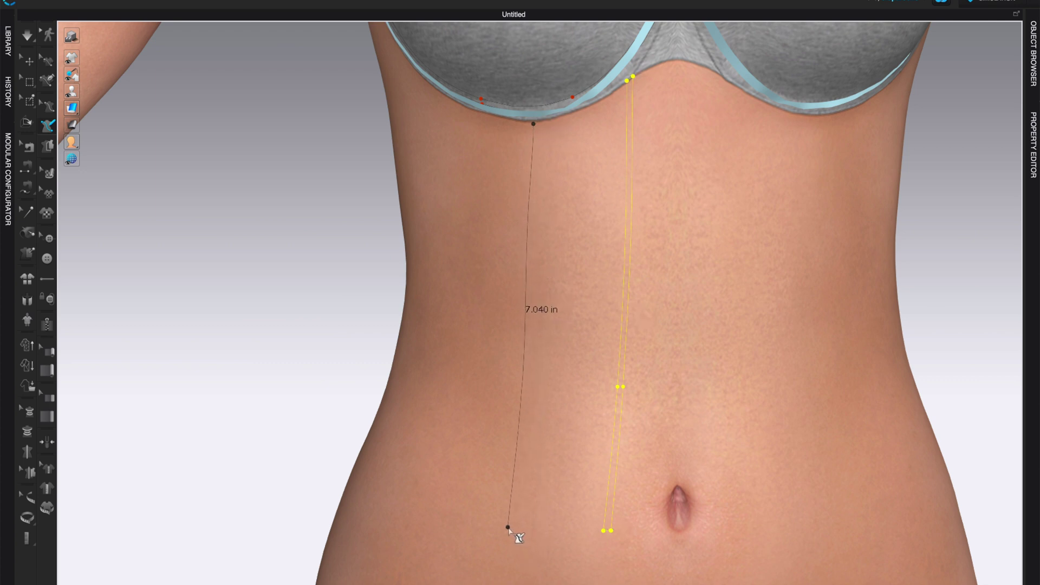
pyautogui.click(511, 526)
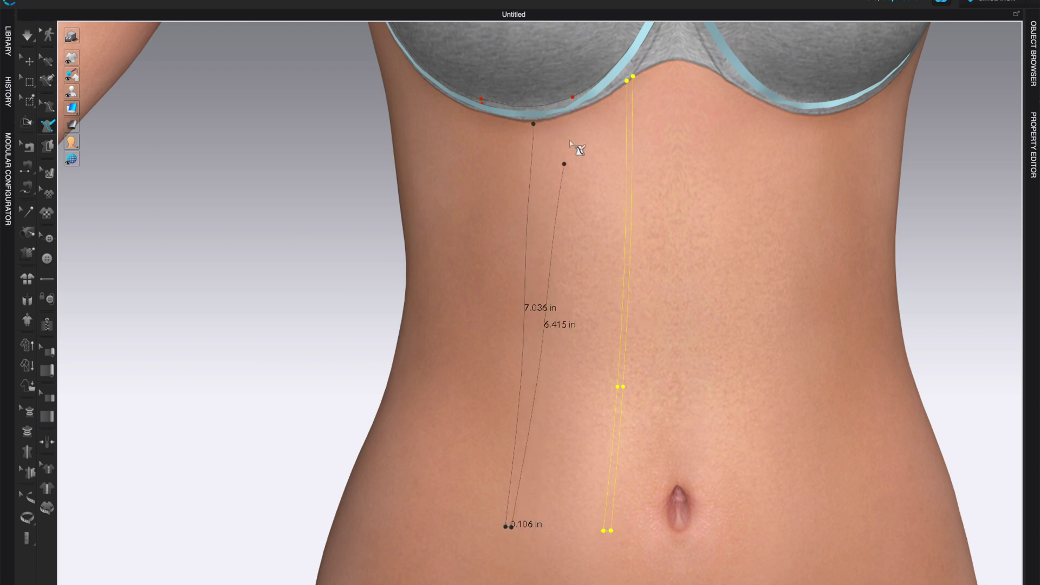
pyautogui.click(540, 125)
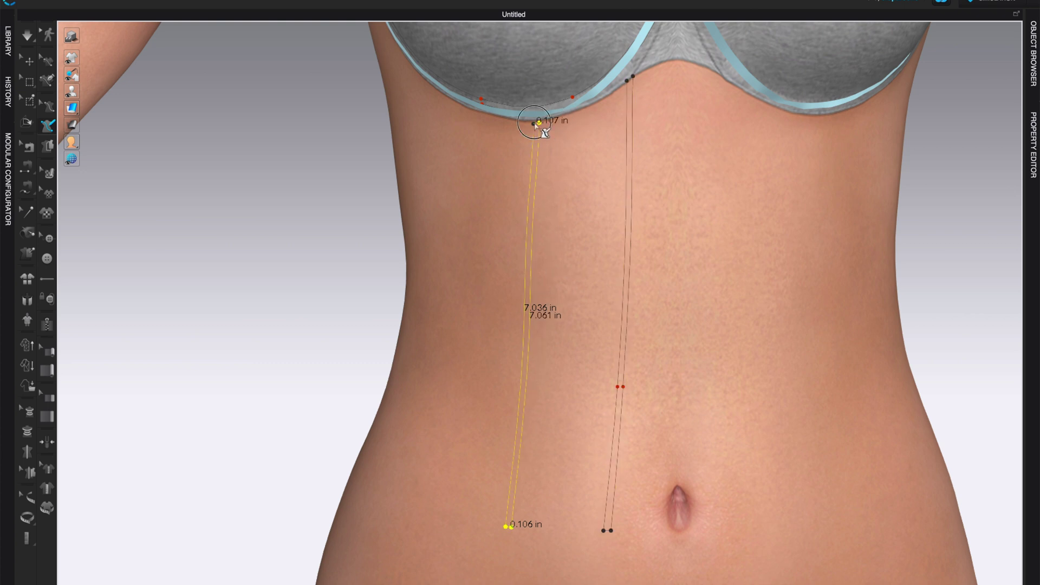
# - Draw a third narrow vertical strip about 7.8 in long and 0.12 in wide, starting below the right cup's outer edge
pyautogui.moveTo(481, 323); pyautogui.dragTo(534, 332, button='right')
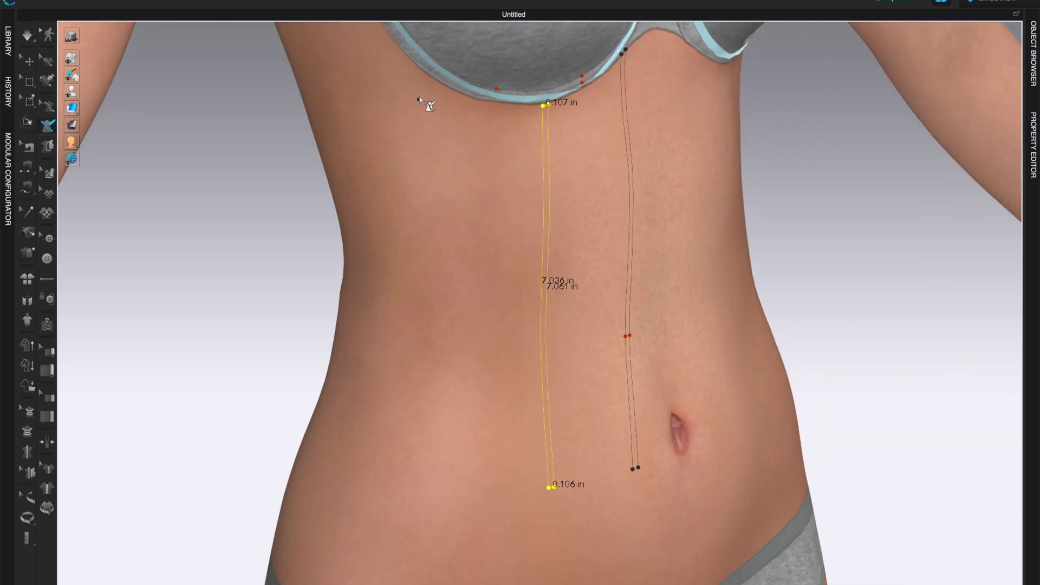
pyautogui.click(413, 66)
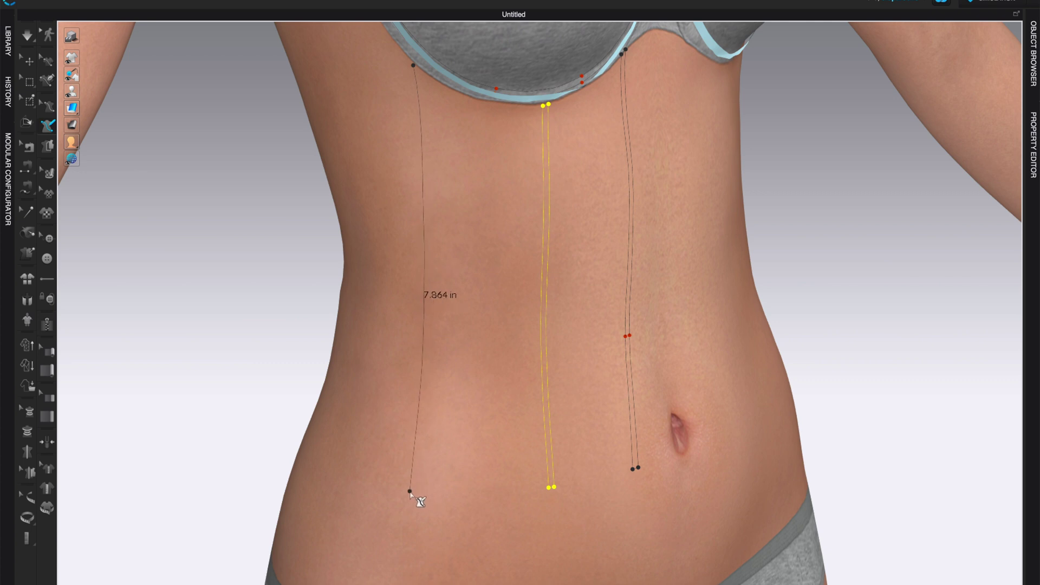
pyautogui.click(411, 488)
pyautogui.click(417, 489)
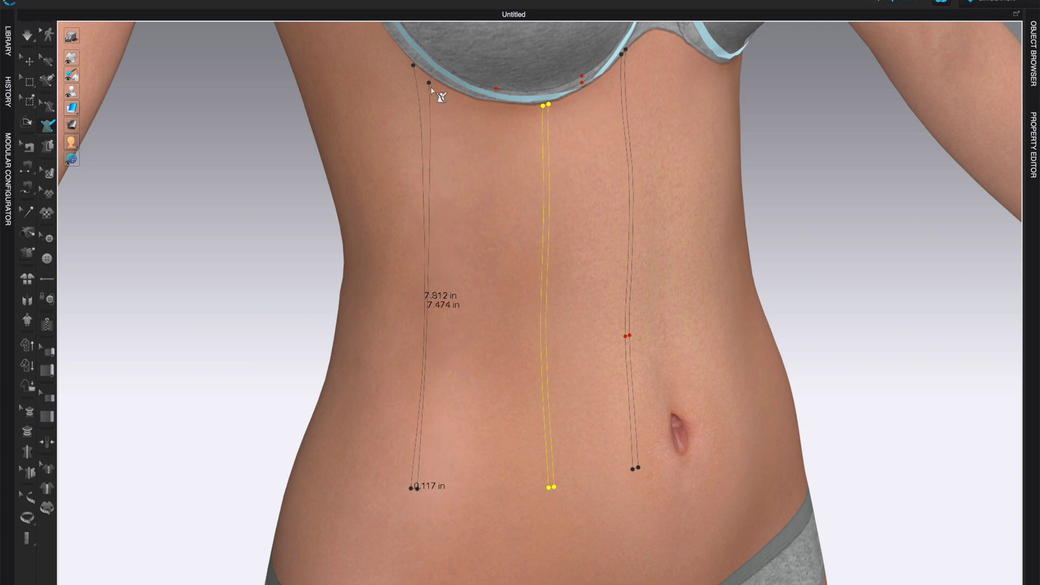
pyautogui.click(433, 294)
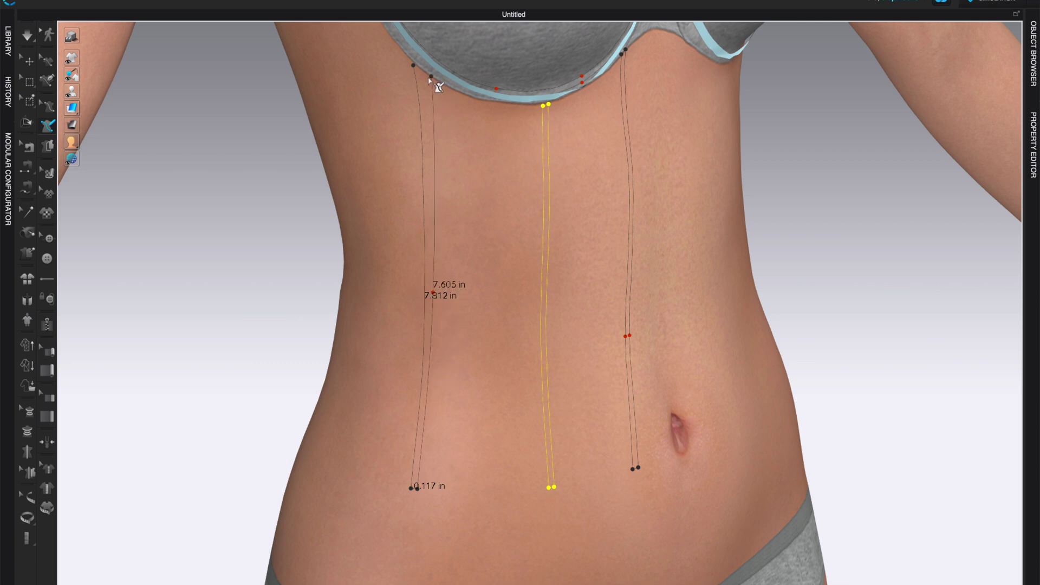
pyautogui.click(415, 65)
# - Flatten the three drawn boning strips into pattern pieces
pyautogui.scroll(-5, 708, 353)
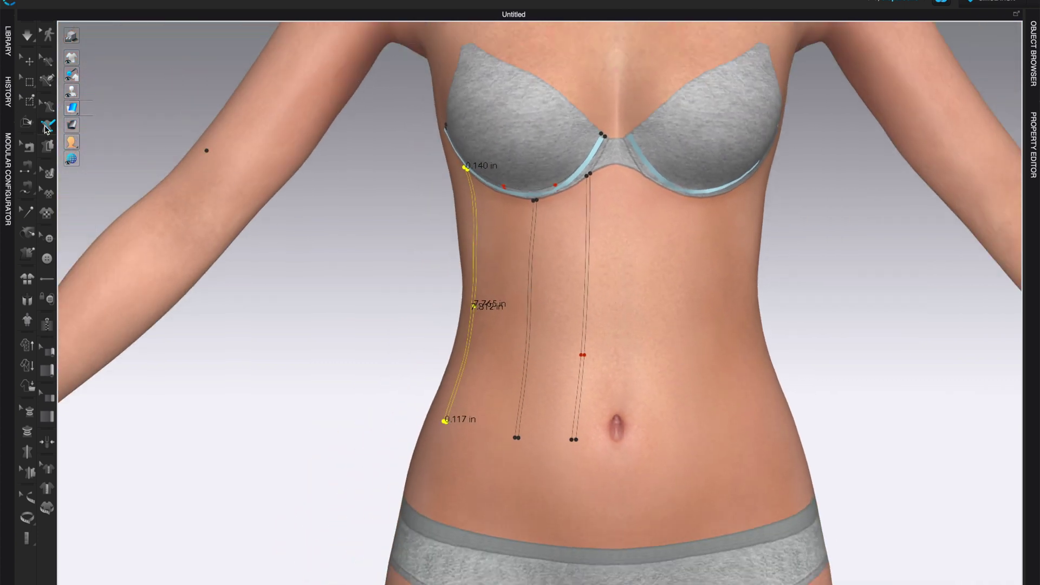
pyautogui.click(48, 146)
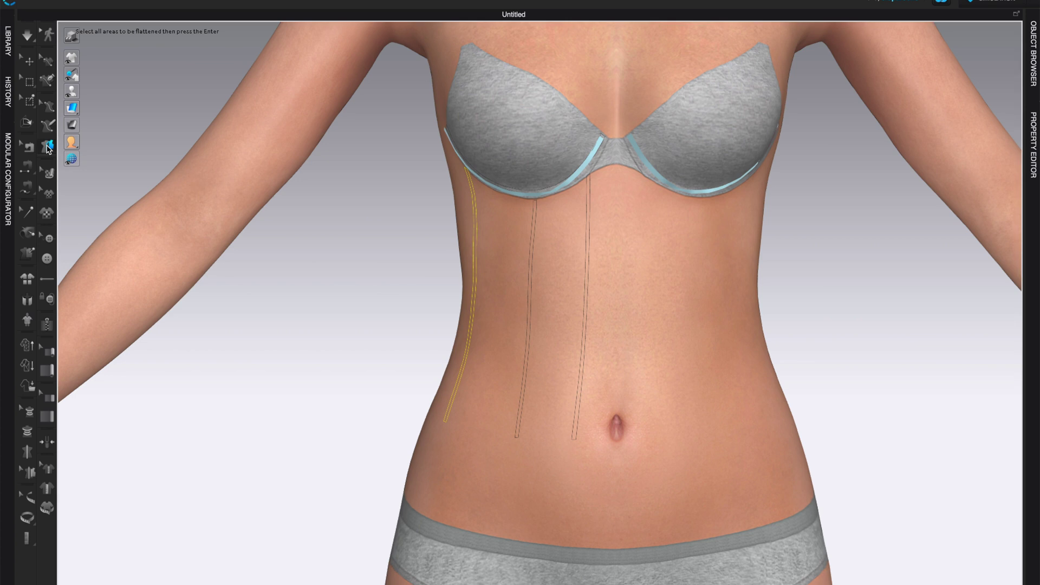
pyautogui.click(468, 304)
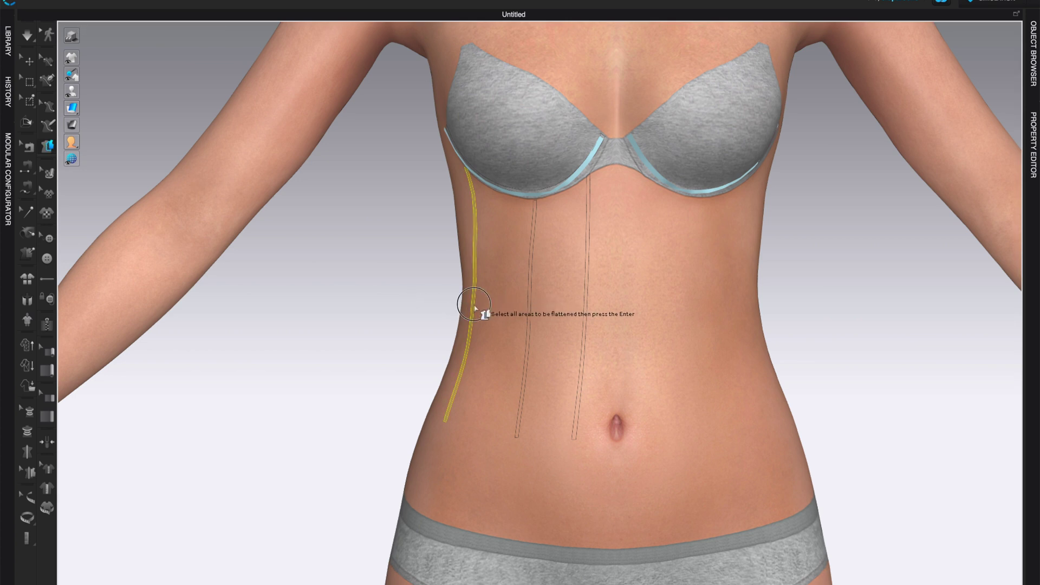
pyautogui.click(533, 298)
pyautogui.click(587, 295)
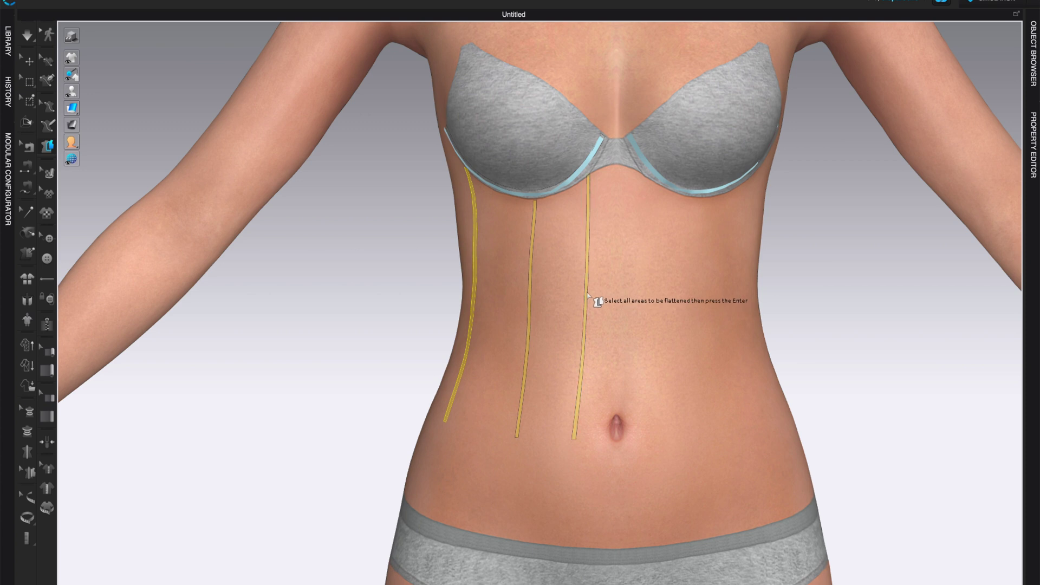
pyautogui.press('Return')
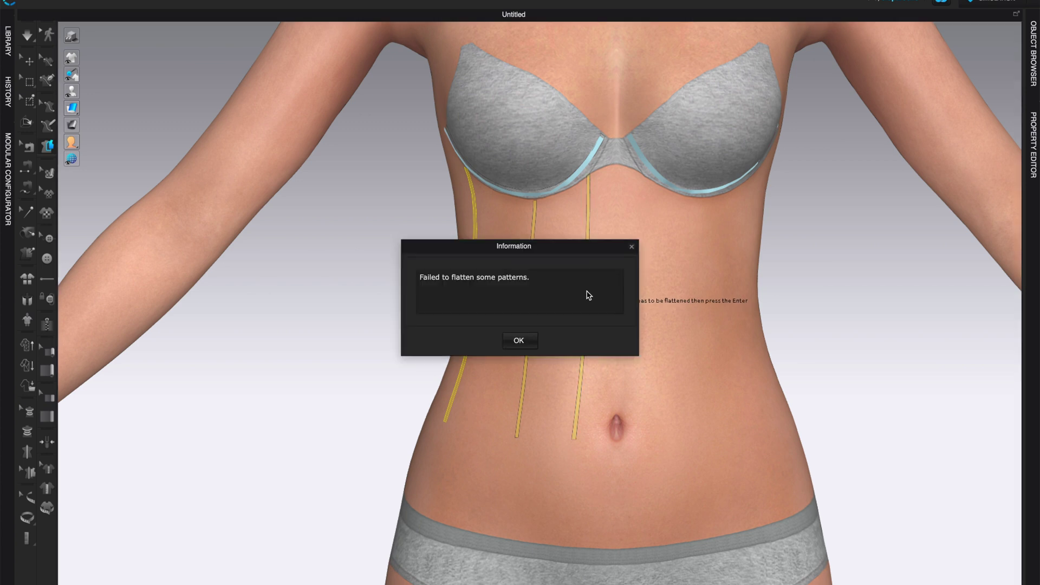
pyautogui.press('Return')
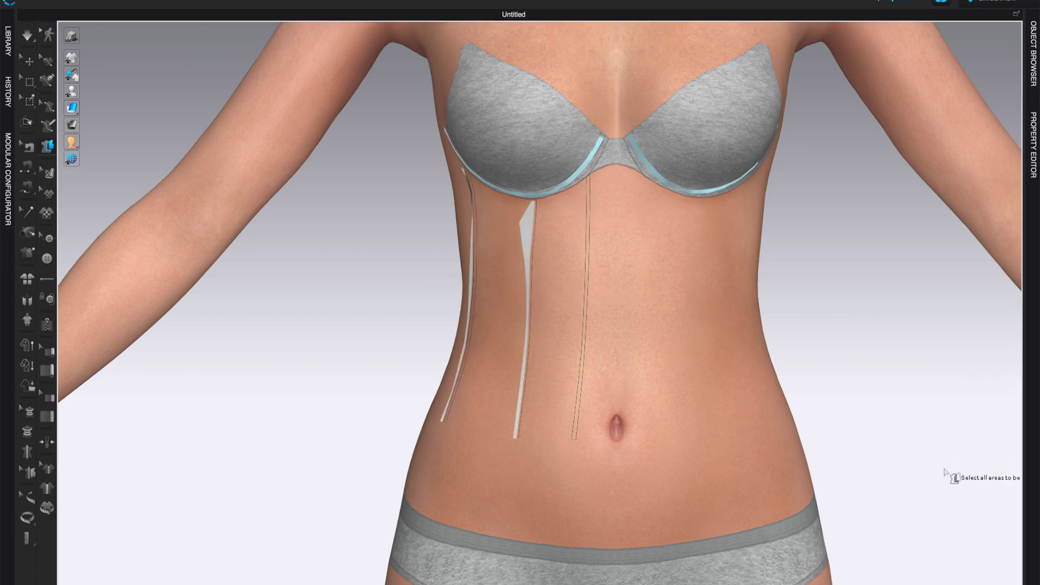
# - Try to flatten the innermost strip, the one nearest the navel, on its own
pyautogui.click(587, 272)
pyautogui.press('Return')
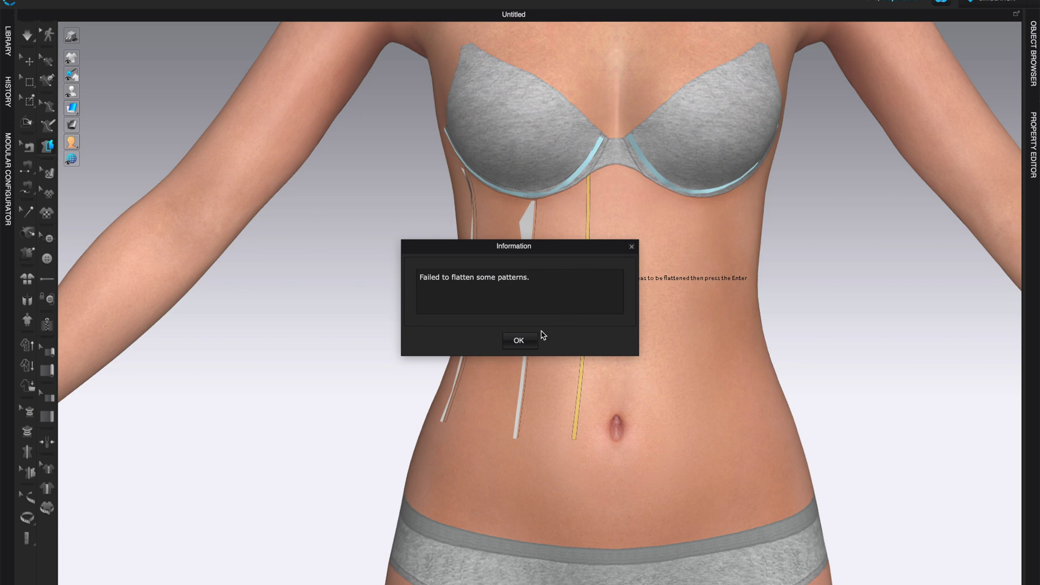
pyautogui.click(520, 341)
# - Edit the innermost strip's 3D pen line by nudging its upper inner corner point at the bra's lower edge
pyautogui.scroll(4, 707, 314)
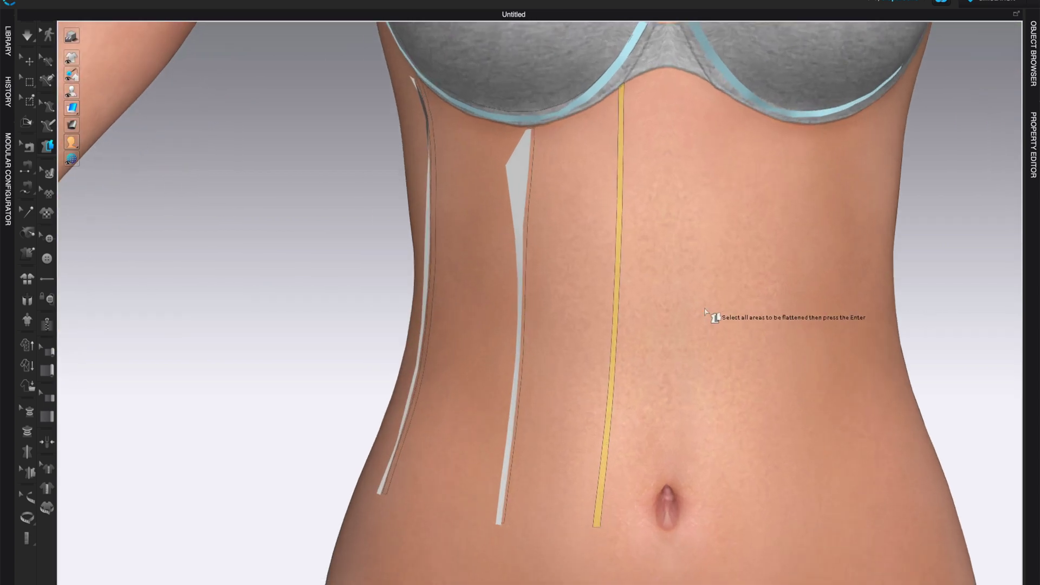
pyautogui.scroll(3, 726, 359)
pyautogui.moveTo(713, 343); pyautogui.dragTo(646, 329, button='middle')
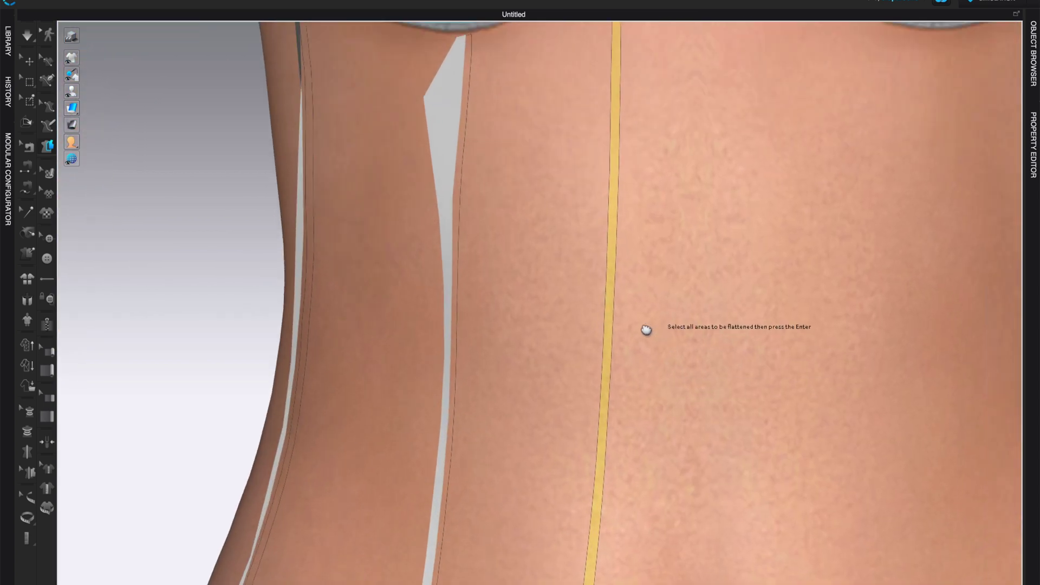
pyautogui.scroll(-3, 646, 330)
pyautogui.scroll(4, 508, 269)
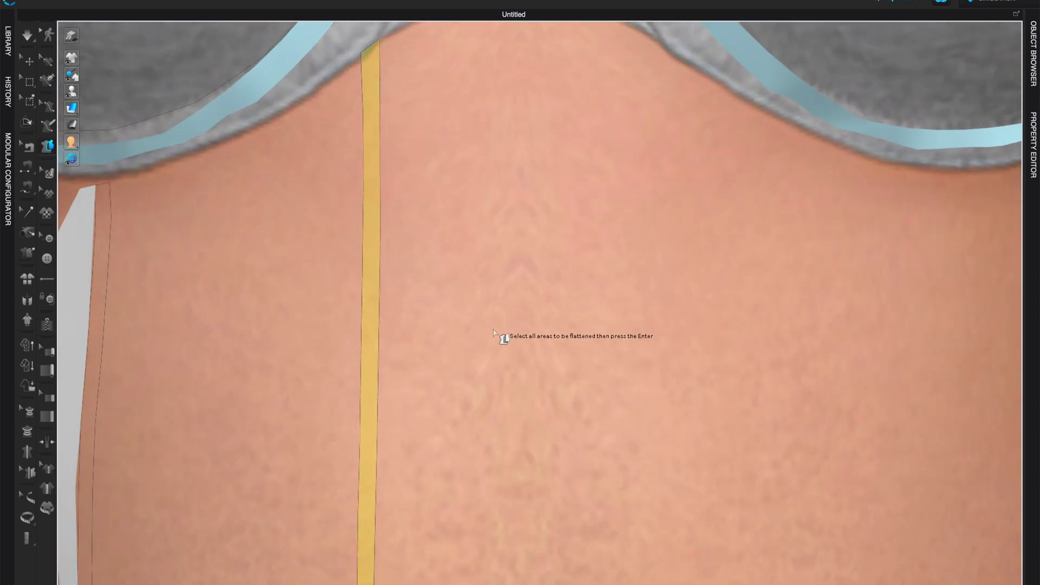
pyautogui.click(48, 125)
pyautogui.scroll(-3, 424, 137)
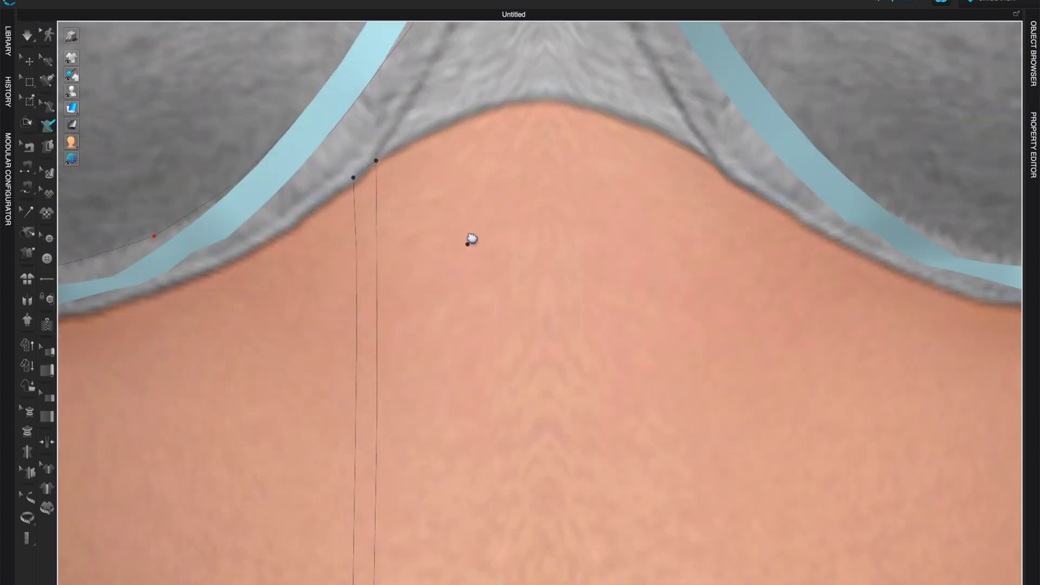
pyautogui.moveTo(473, 238); pyautogui.dragTo(478, 321, button='middle')
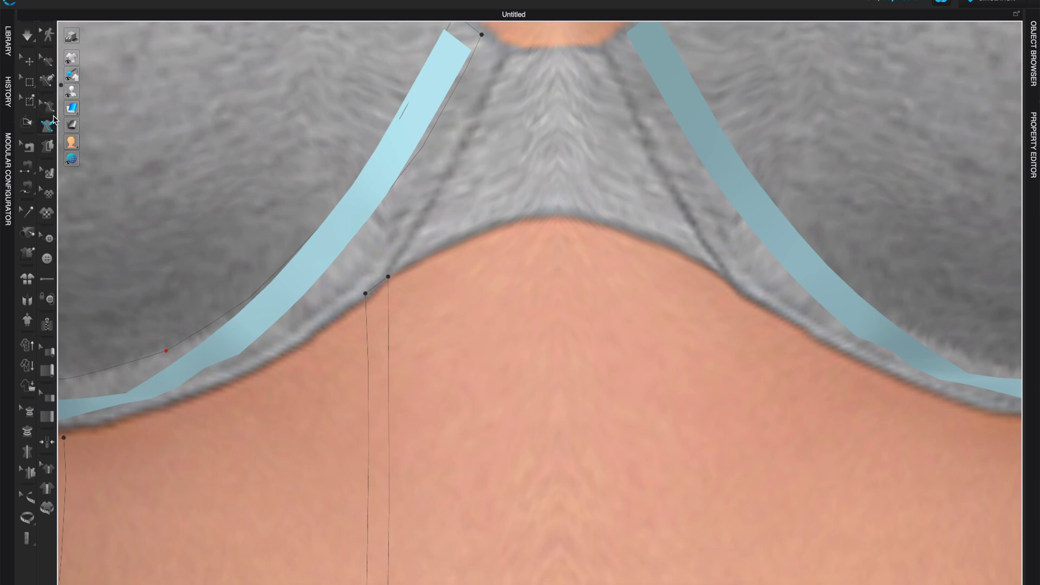
pyautogui.click(50, 108)
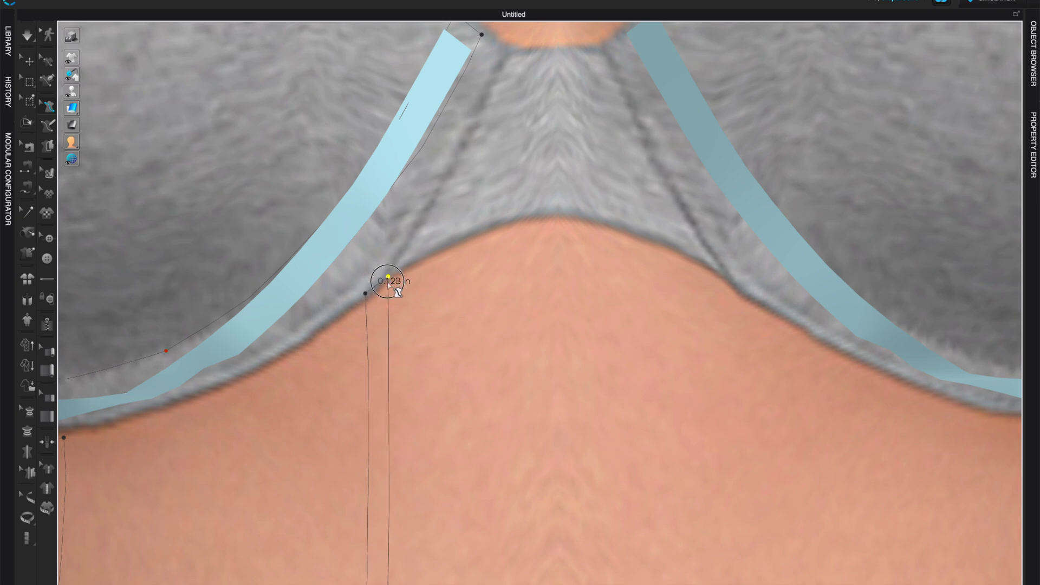
pyautogui.moveTo(387, 283); pyautogui.dragTo(388, 283)
# - Move the innermost strip's lower outer corner point slightly toward the navel
pyautogui.moveTo(516, 385); pyautogui.dragTo(576, 8, button='middle')
pyautogui.moveTo(573, 410); pyautogui.dragTo(543, 33, button='middle')
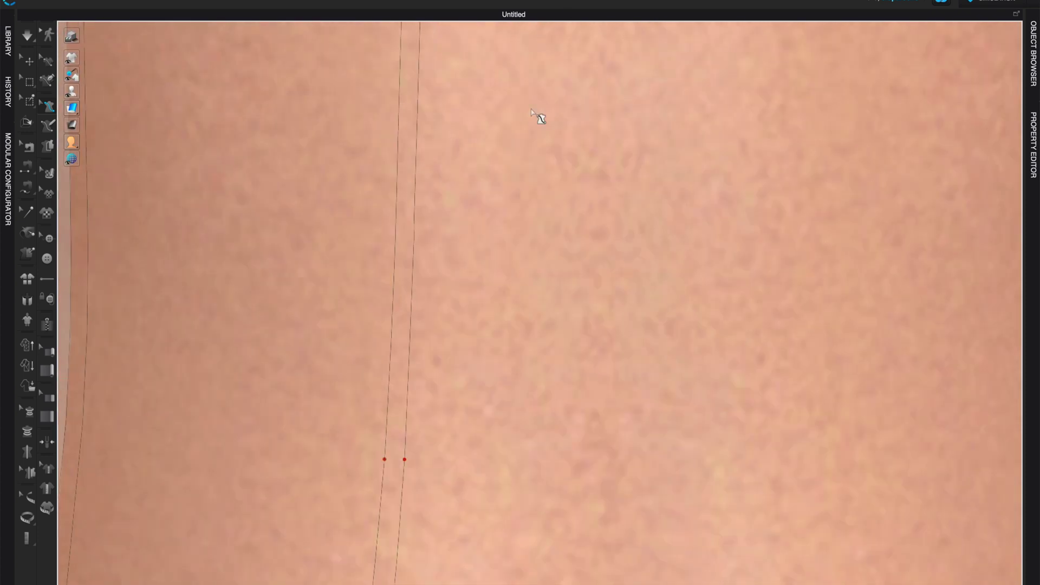
pyautogui.moveTo(492, 409); pyautogui.dragTo(535, 42, button='middle')
pyautogui.moveTo(489, 450); pyautogui.dragTo(522, 149, button='middle')
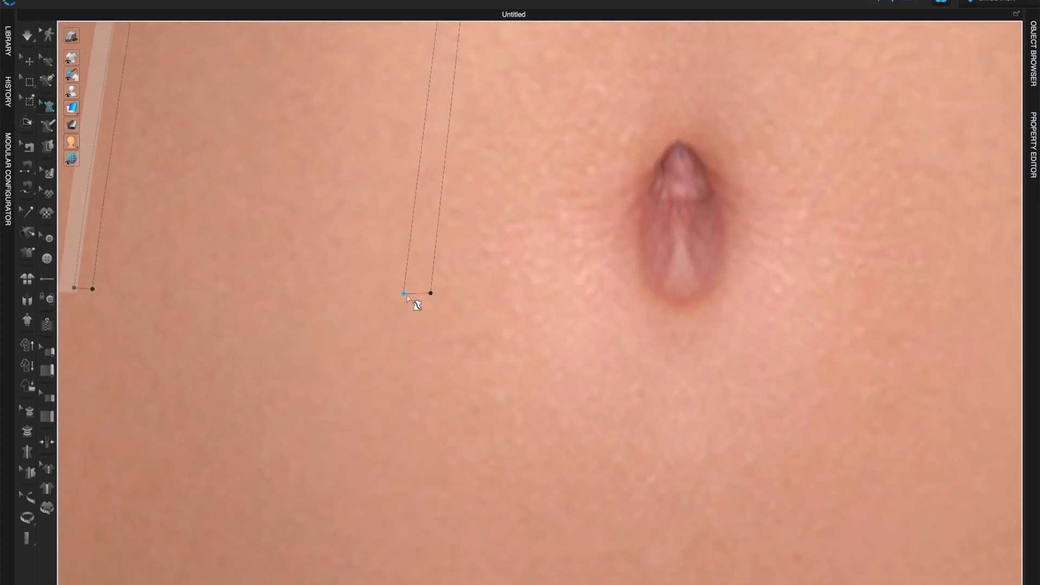
pyautogui.moveTo(403, 294); pyautogui.dragTo(410, 293)
# - Flatten the adjusted innermost strip into a pattern piece
pyautogui.click(47, 145)
pyautogui.click(436, 225)
pyautogui.scroll(-10, 624, 253)
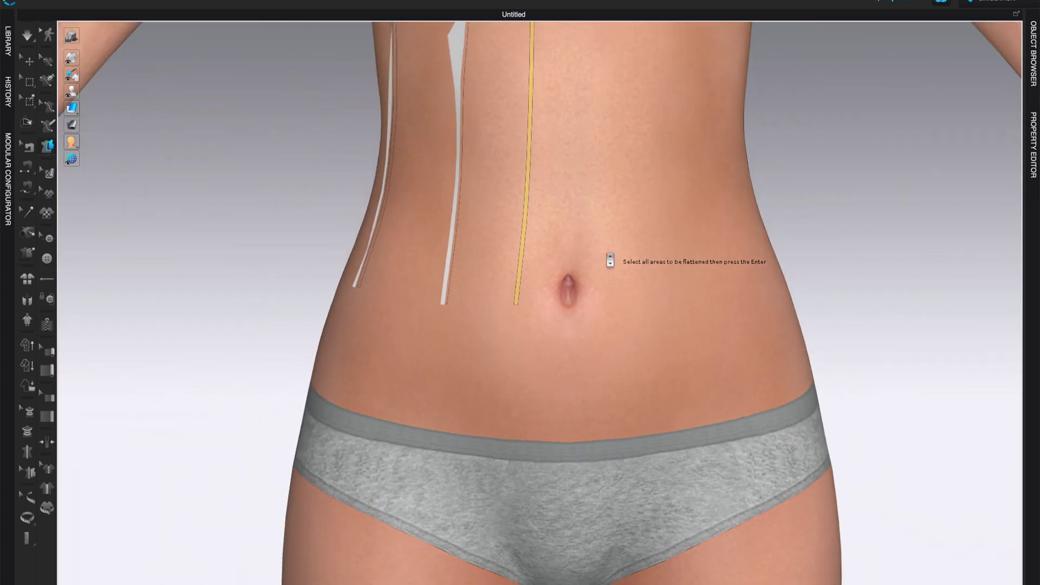
pyautogui.press('Return')
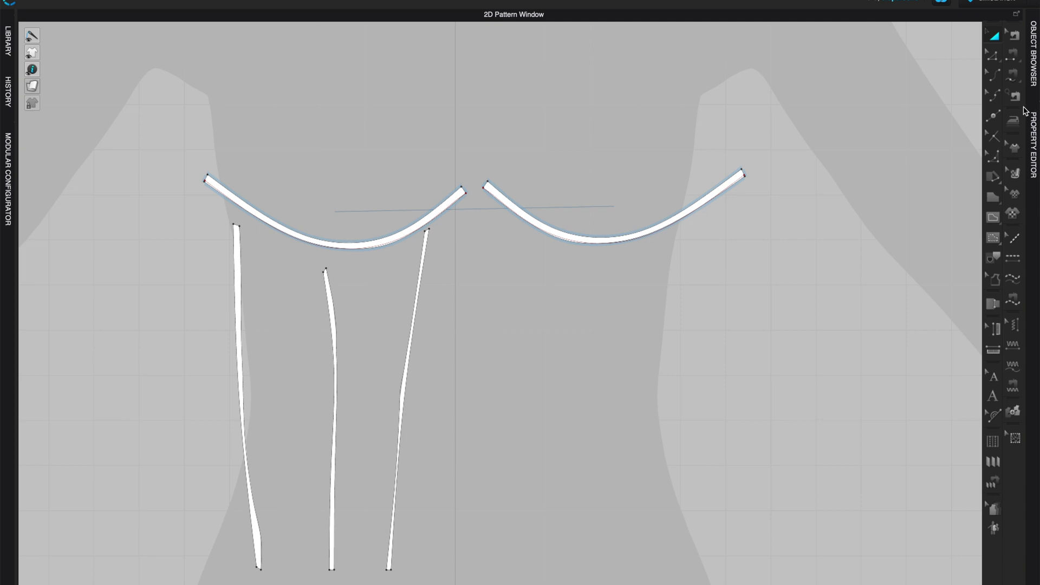
# - Select the three boning strip patterns and open their particle distance for editing
pyautogui.click(237, 275)
pyautogui.keyDown('shift'); pyautogui.click(331, 297); pyautogui.keyUp('shift')
pyautogui.keyDown('shift'); pyautogui.click(416, 306); pyautogui.keyUp('shift')
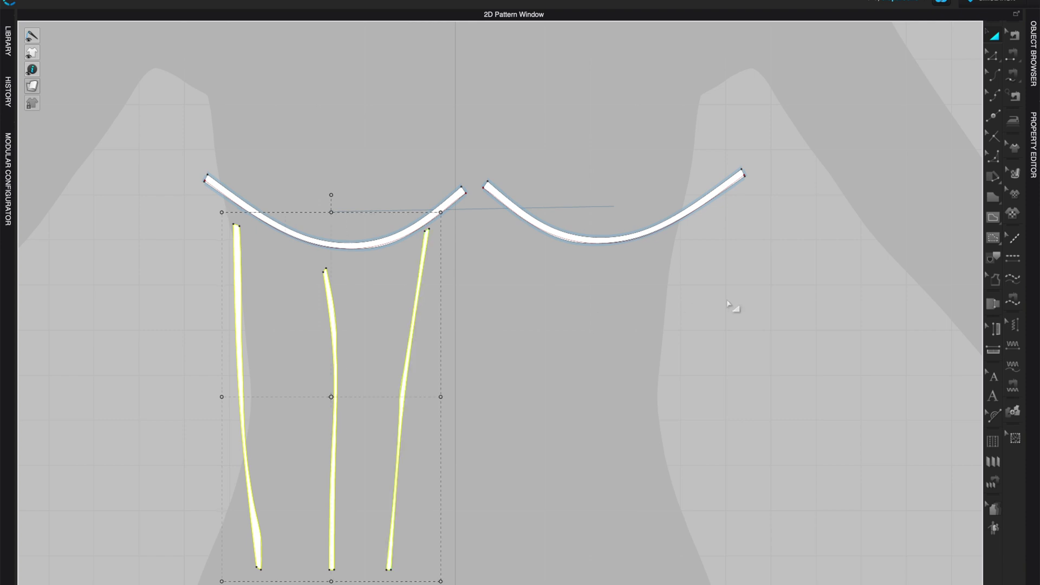
pyautogui.click(1033, 131)
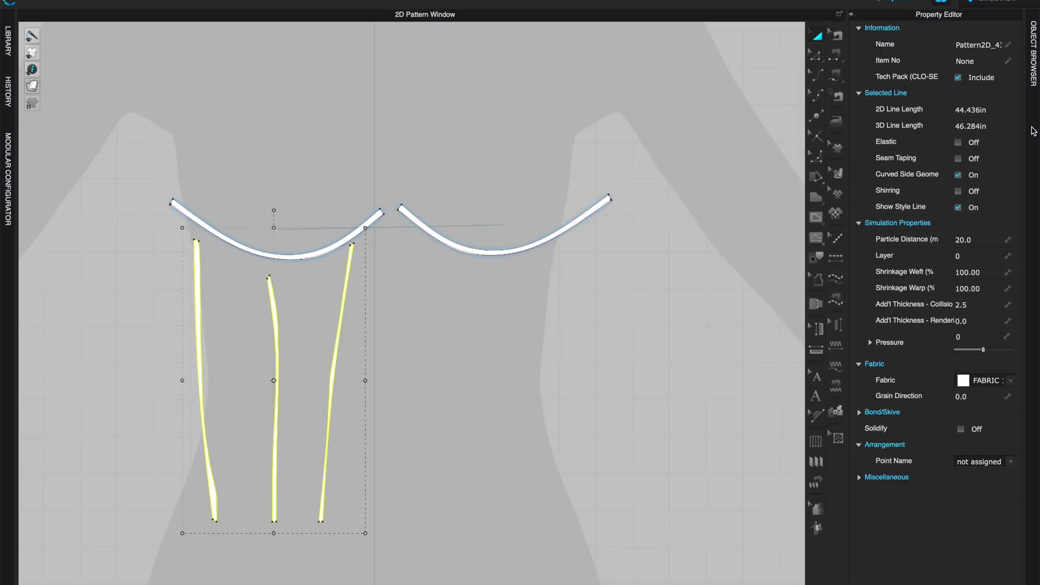
pyautogui.doubleClick(975, 239)
pyautogui.click(852, 15)
pyautogui.click(590, 370)
# - Straighten the lower part of the outermost strip's inner edge by moving its curve points in line with the opposite edge
pyautogui.scroll(3, 577, 381)
pyautogui.moveTo(522, 375); pyautogui.dragTo(791, 179, button='middle')
pyautogui.moveTo(635, 357); pyautogui.dragTo(684, 304, button='right')
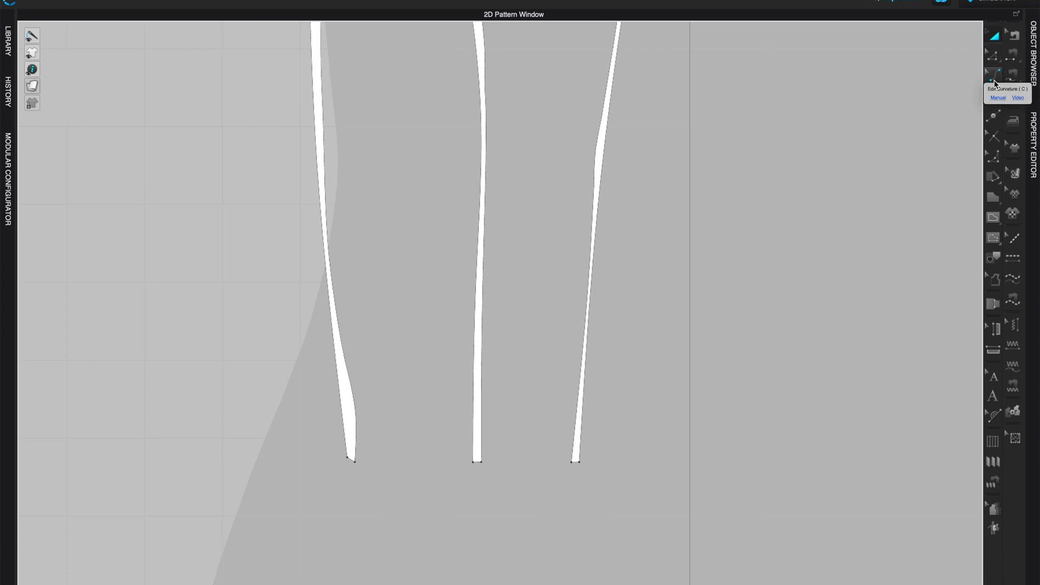
pyautogui.click(993, 96)
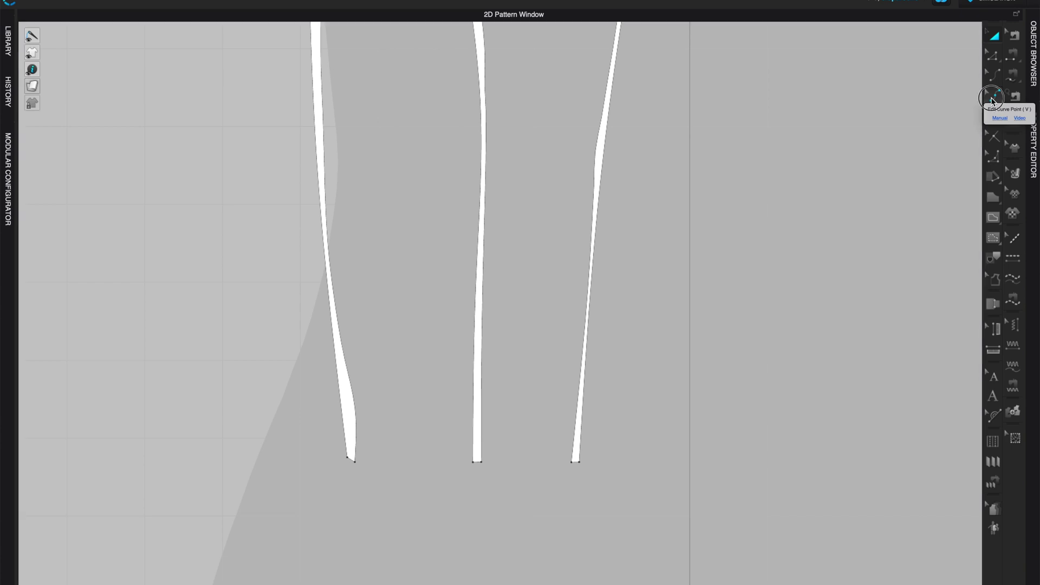
pyautogui.scroll(3, 694, 257)
pyautogui.moveTo(575, 366); pyautogui.dragTo(919, 278, button='right')
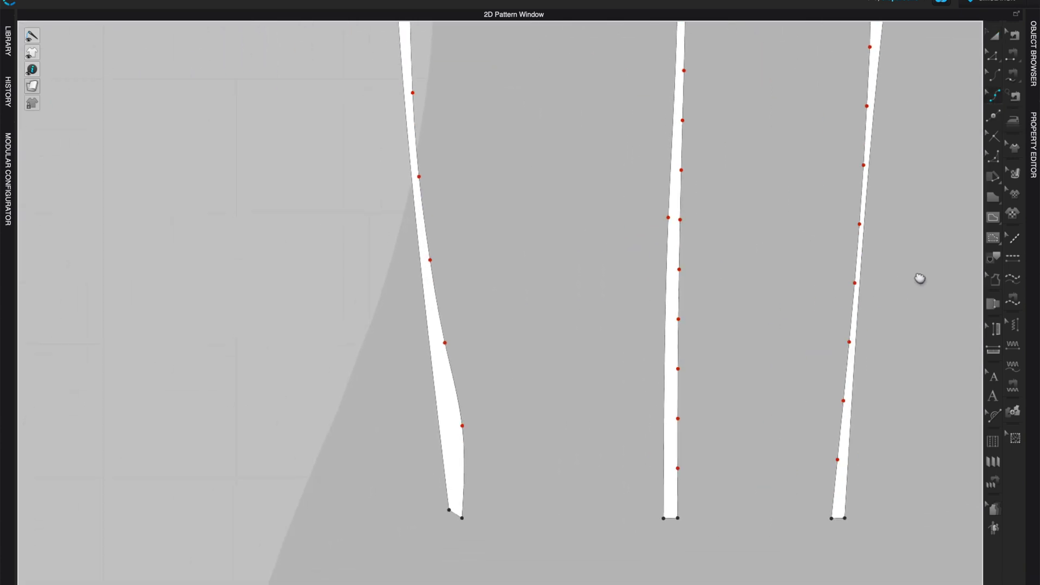
pyautogui.scroll(3, 557, 423)
pyautogui.moveTo(434, 422); pyautogui.dragTo(481, 427, button='right')
pyautogui.scroll(2, 441, 360)
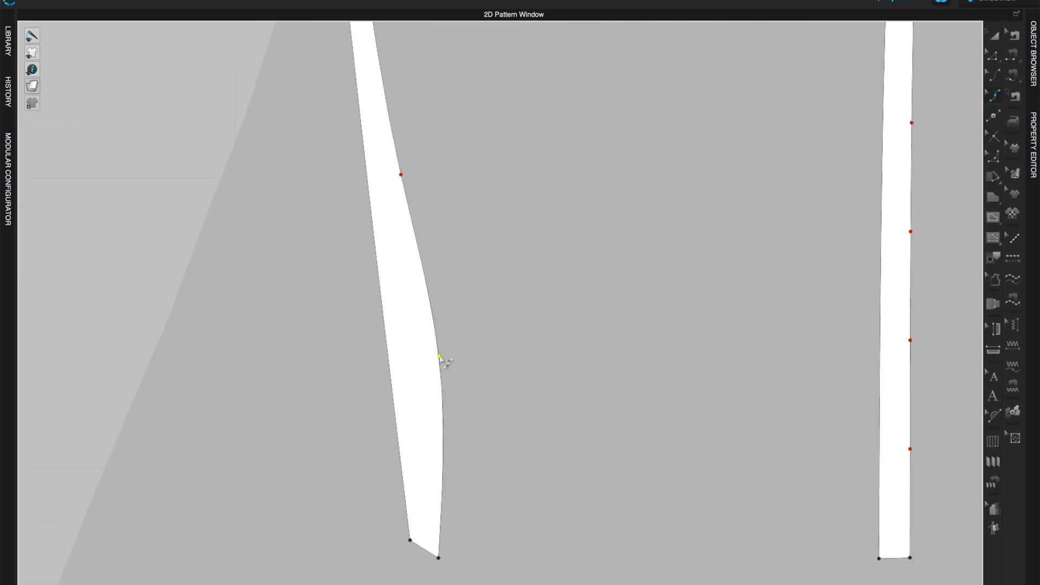
pyautogui.moveTo(439, 357); pyautogui.dragTo(415, 355)
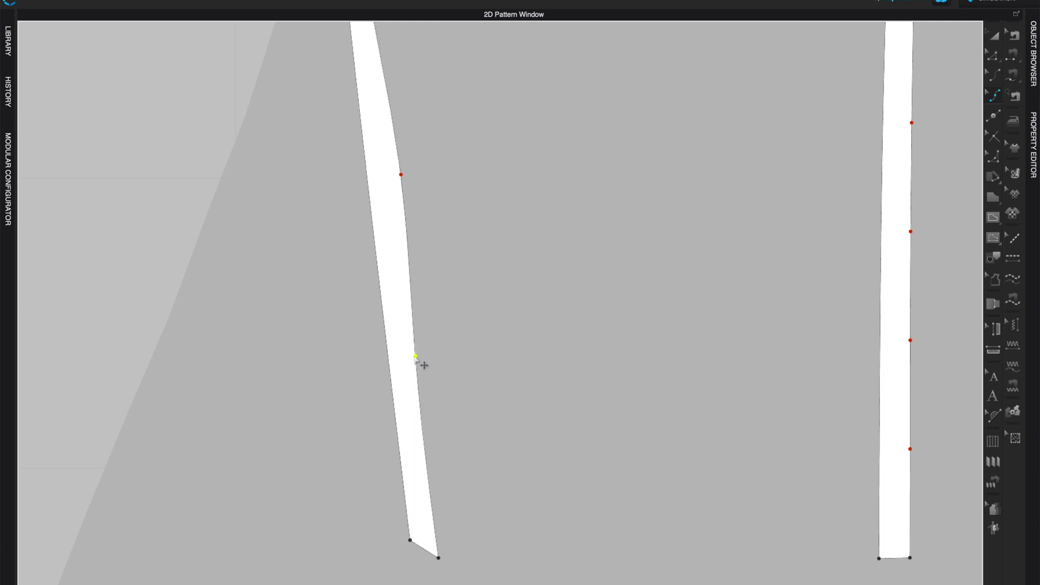
pyautogui.moveTo(401, 173); pyautogui.dragTo(393, 172)
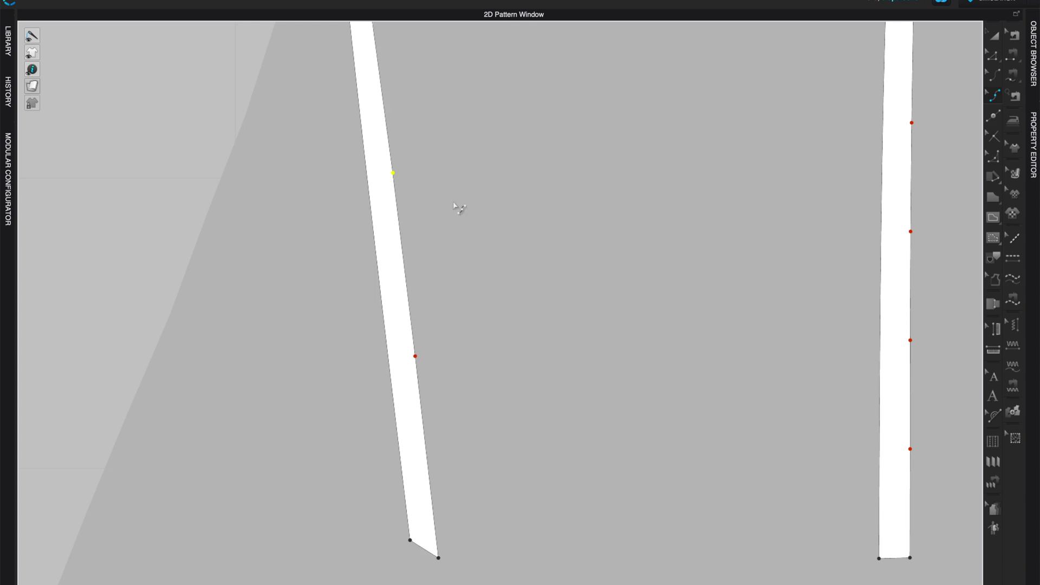
# - Adjust the curve points along the middle of the outermost strip's inner edge to even out its width
pyautogui.moveTo(477, 180); pyautogui.dragTo(520, 566, button='middle')
pyautogui.moveTo(486, 211); pyautogui.dragTo(481, 564, button='middle')
pyautogui.moveTo(427, 177); pyautogui.dragTo(447, 393, button='right')
pyautogui.moveTo(379, 163); pyautogui.dragTo(377, 202)
pyautogui.moveTo(460, 176); pyautogui.dragTo(502, 563, button='middle')
pyautogui.moveTo(418, 411); pyautogui.dragTo(410, 399)
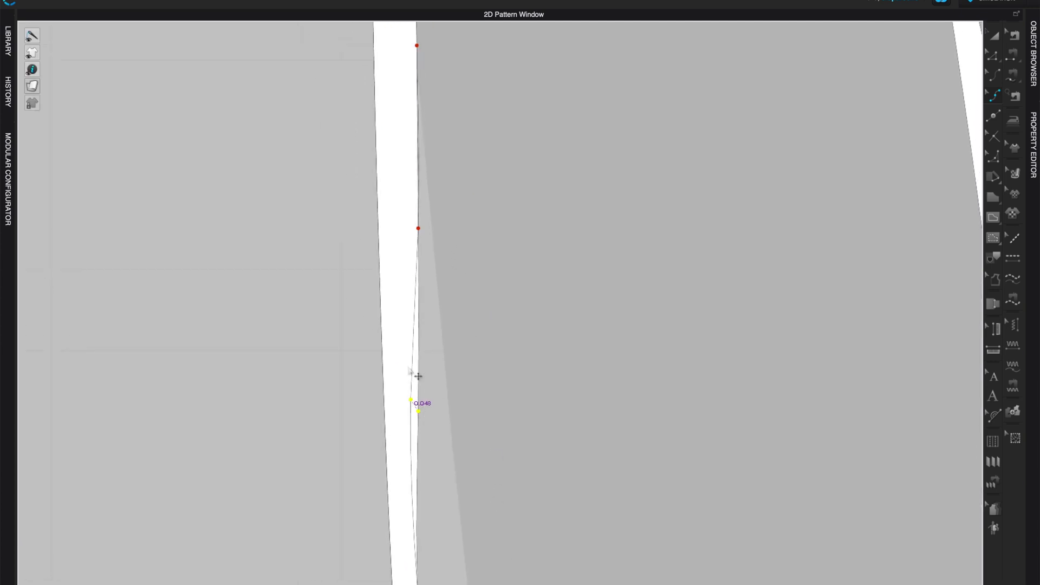
pyautogui.moveTo(419, 229); pyautogui.dragTo(406, 196)
# - Move the upper curve points and top inner corner of the outermost strip inward so its edges run parallel
pyautogui.moveTo(410, 46); pyautogui.dragTo(435, 378, button='middle')
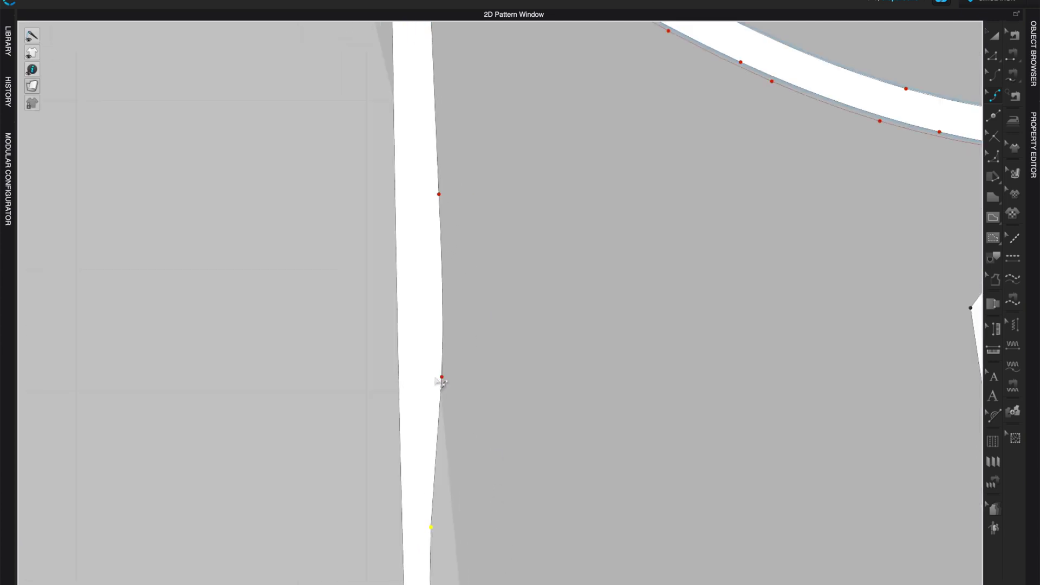
pyautogui.moveTo(442, 378); pyautogui.dragTo(435, 324)
pyautogui.moveTo(438, 194); pyautogui.dragTo(430, 113)
pyautogui.moveTo(428, 71); pyautogui.dragTo(435, 235, button='middle')
pyautogui.moveTo(437, 176); pyautogui.dragTo(432, 173)
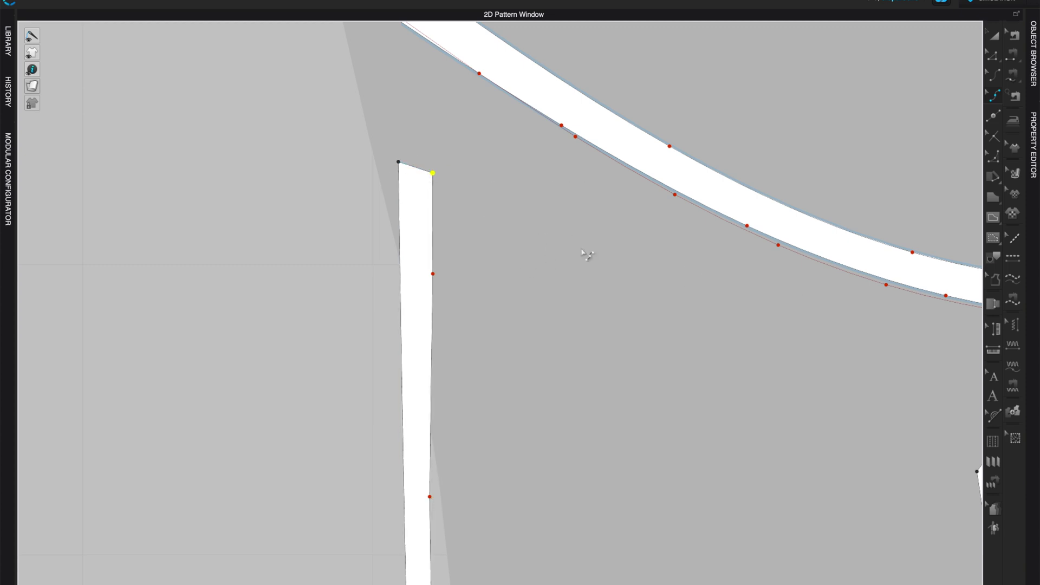
# - Adjust the curve points around waist level on the outermost boning strip's inner edge to keep its width even
pyautogui.scroll(-8, 612, 470)
pyautogui.moveTo(615, 472); pyautogui.dragTo(469, 155, button='middle')
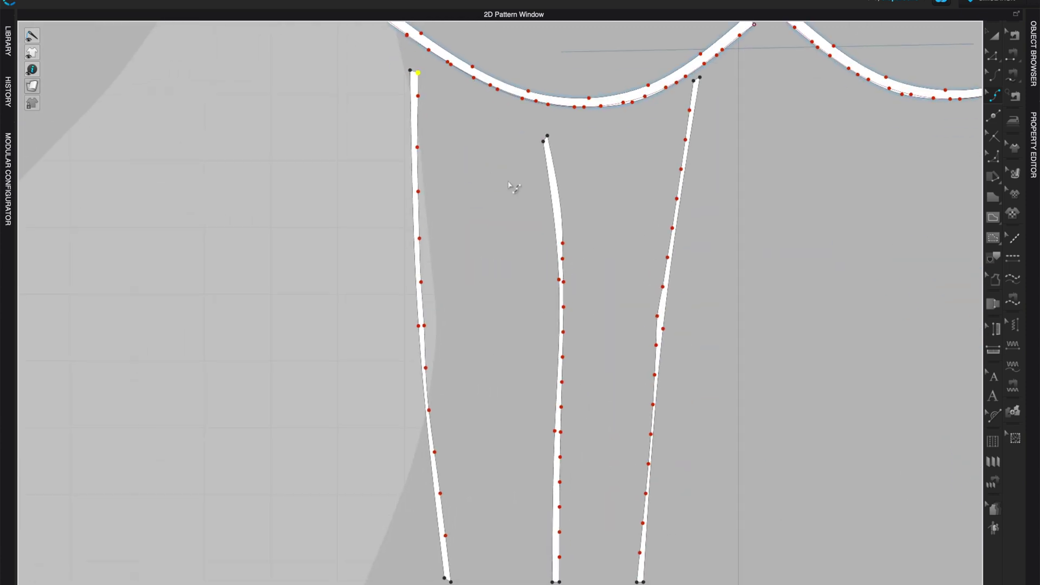
pyautogui.scroll(5, 478, 364)
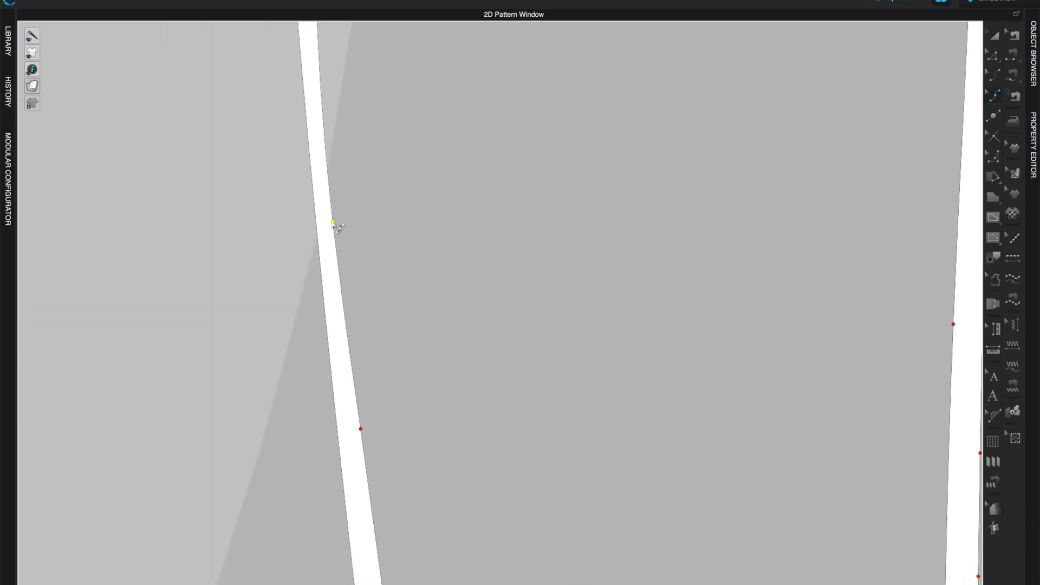
pyautogui.moveTo(333, 222); pyautogui.dragTo(335, 220)
pyautogui.moveTo(476, 183)
pyautogui.mouseDown()
pyautogui.moveTo(457, 178)
pyautogui.moveTo(469, 184)
pyautogui.mouseUp()
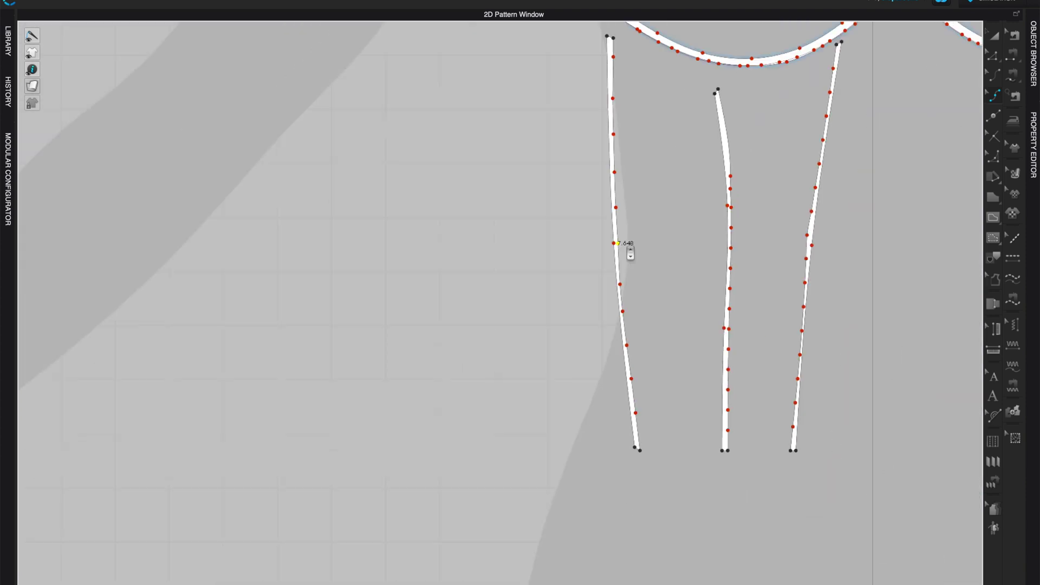
# - Move the topmost curve point on the middle strip's inner edge upward to smooth the upper curve
pyautogui.moveTo(697, 290); pyautogui.dragTo(483, 350, button='middle')
pyautogui.scroll(3, 509, 318)
pyautogui.scroll(3, 478, 259)
pyautogui.moveTo(463, 200); pyautogui.dragTo(599, 472, button='middle')
pyautogui.moveTo(491, 351); pyautogui.dragTo(483, 287)
# - Soften the kink midway along the innermost strip's outer edge by moving its curve point toward the opposite edge
pyautogui.scroll(-5, 516, 216)
pyautogui.scroll(5, 644, 329)
pyautogui.moveTo(394, 223); pyautogui.dragTo(739, 471, button='middle')
pyautogui.scroll(2, 578, 331)
pyautogui.scroll(2, 578, 332)
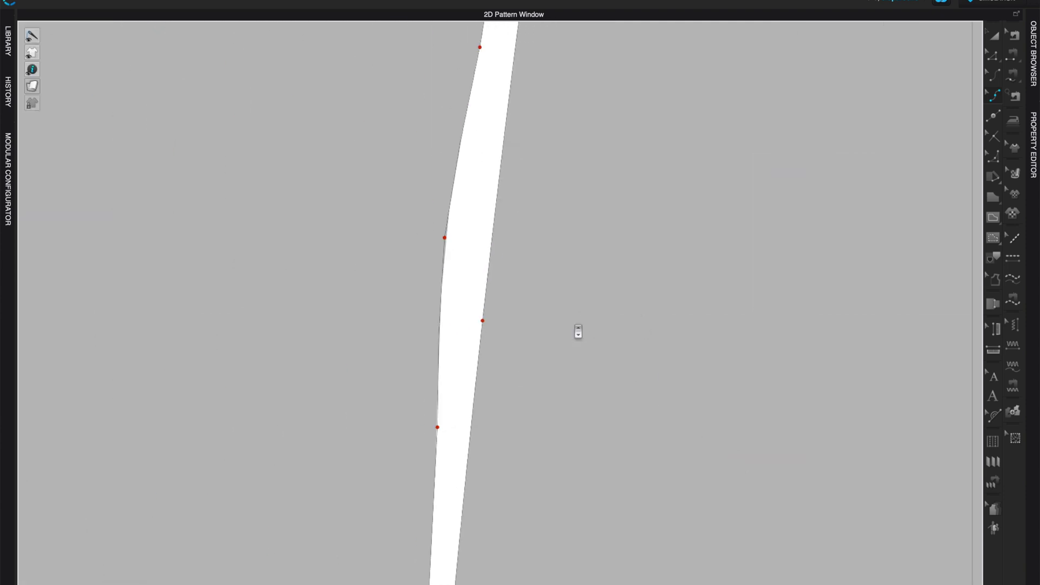
pyautogui.moveTo(449, 242); pyautogui.dragTo(467, 250)
pyautogui.scroll(-4, 564, 325)
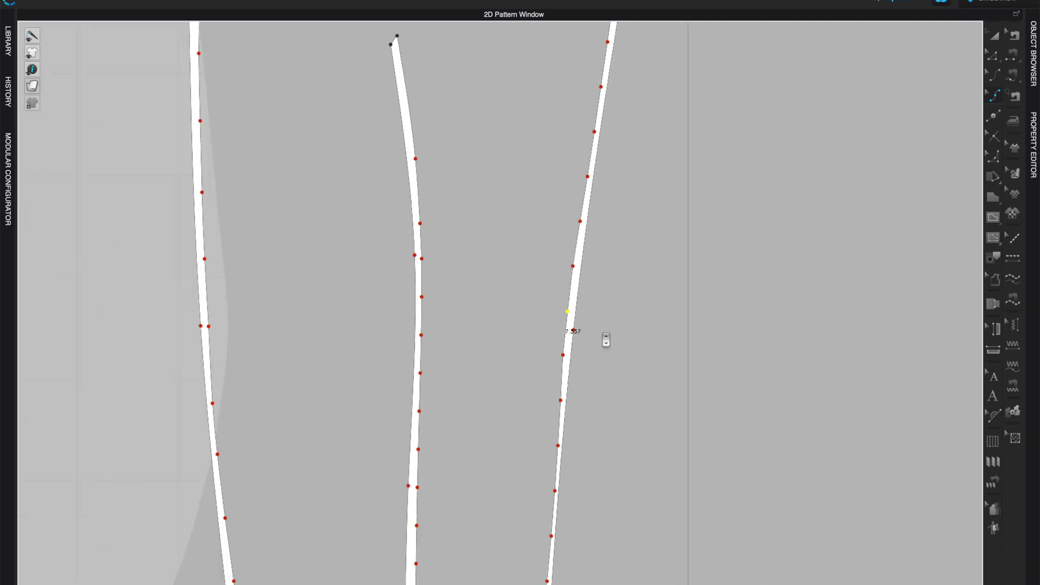
# - Fine-tune the neighbouring curve points along the innermost strip's outer edge so both edges run parallel
pyautogui.scroll(4, 636, 342)
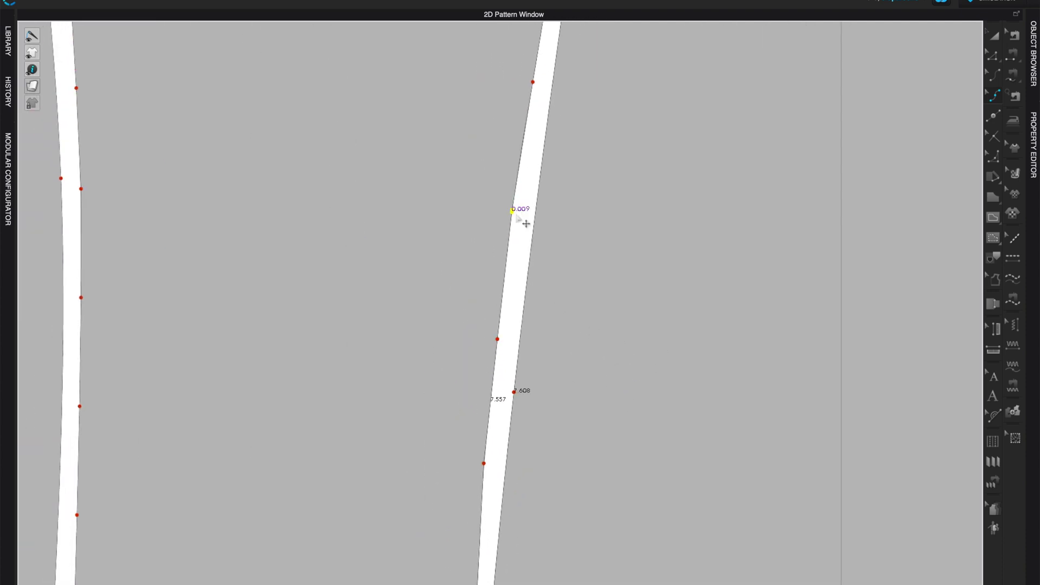
pyautogui.scroll(-4, 667, 356)
pyautogui.scroll(4, 716, 390)
pyautogui.scroll(3, 712, 394)
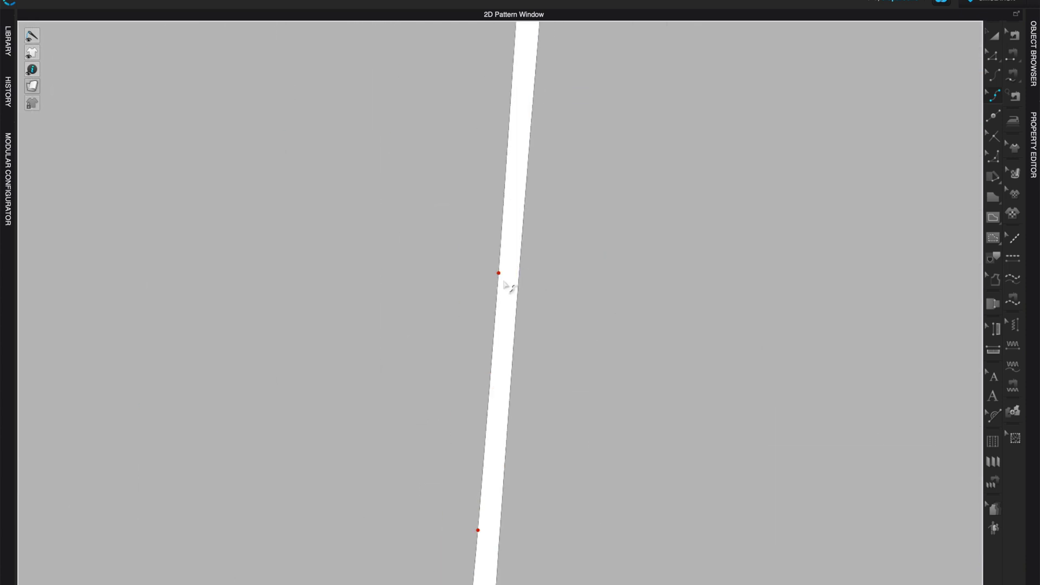
pyautogui.scroll(-5, 599, 376)
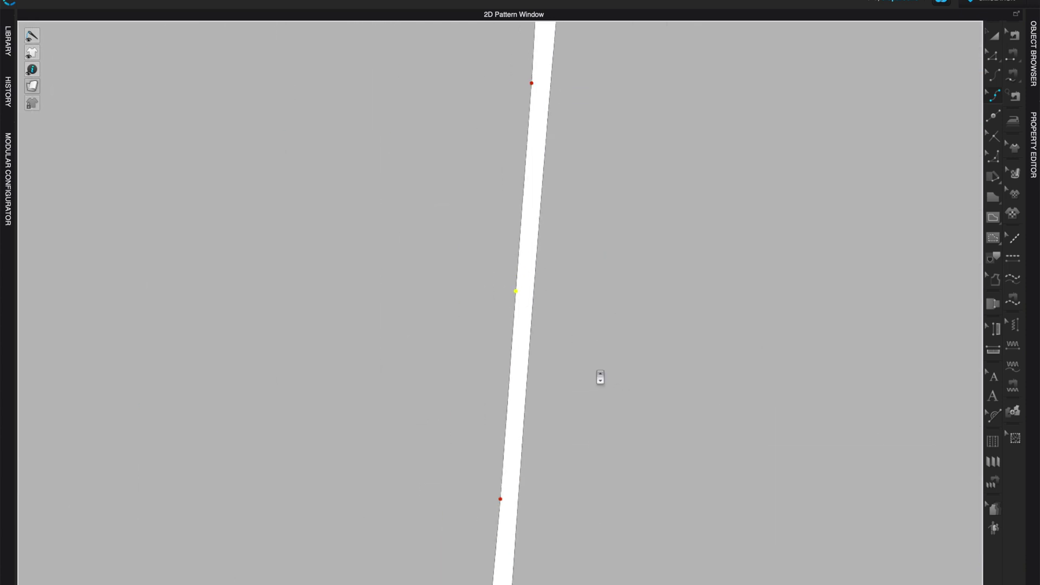
pyautogui.scroll(-4, 600, 377)
# - Clone the three boning strips as symmetric patterns with sewing and place them on the opposite side of the torso
pyautogui.click(994, 36)
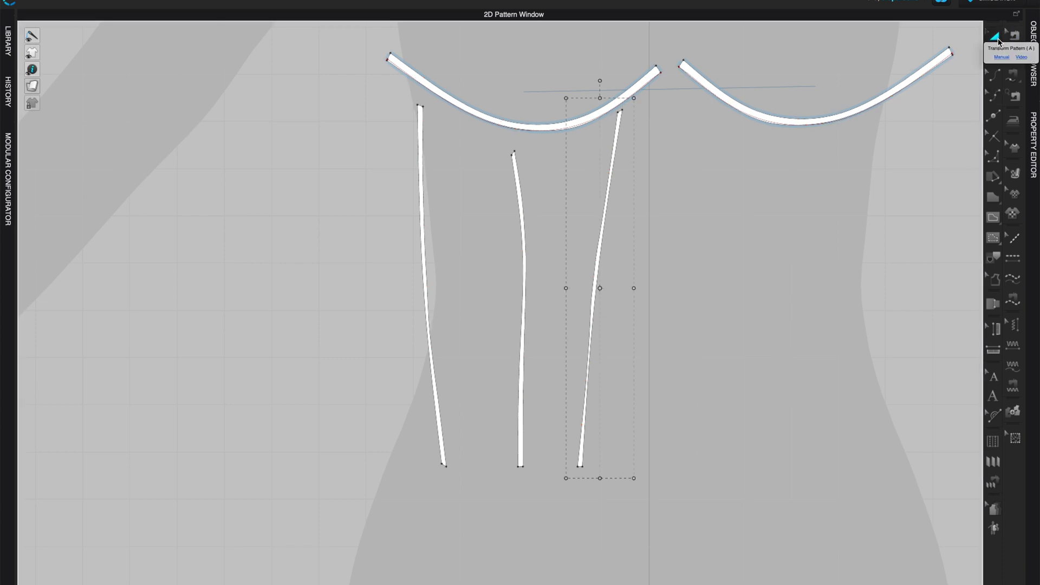
pyautogui.moveTo(339, 197); pyautogui.dragTo(515, 291)
pyautogui.click(419, 147)
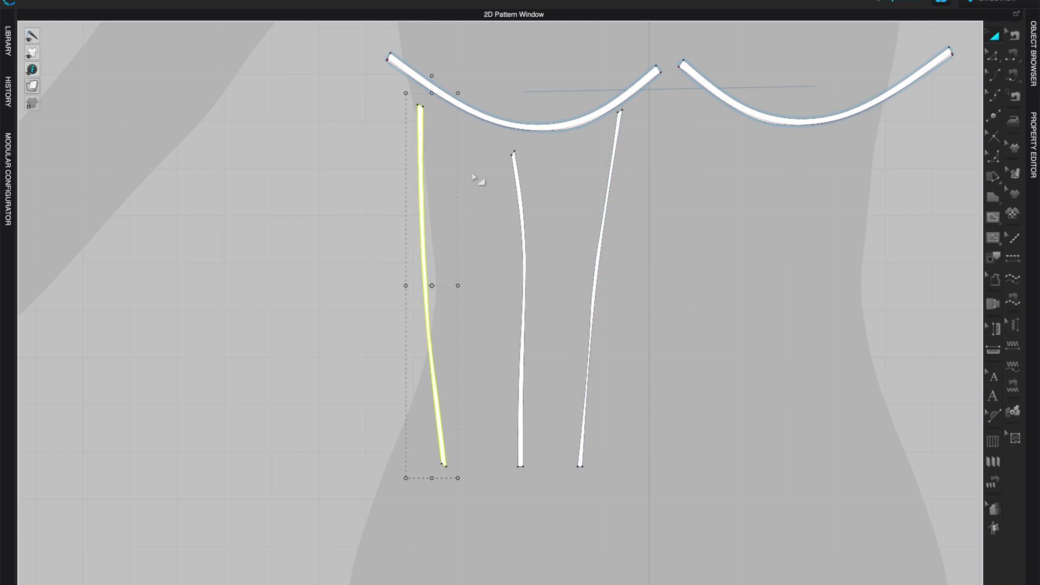
pyautogui.keyDown('shift'); pyautogui.click(516, 198); pyautogui.keyUp('shift')
pyautogui.keyDown('shift'); pyautogui.click(603, 211); pyautogui.keyUp('shift')
pyautogui.rightClick(603, 211)
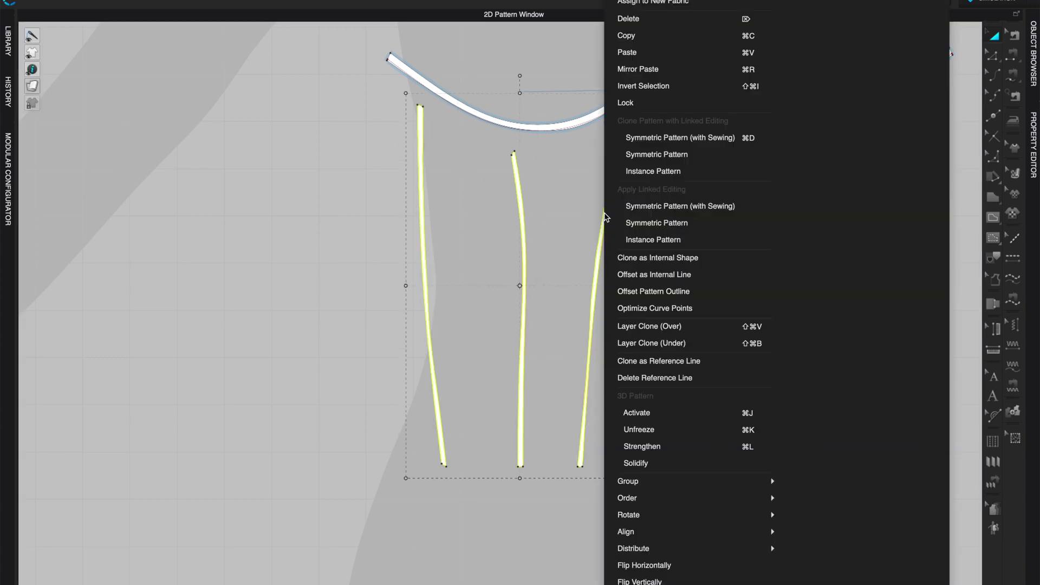
pyautogui.click(706, 138)
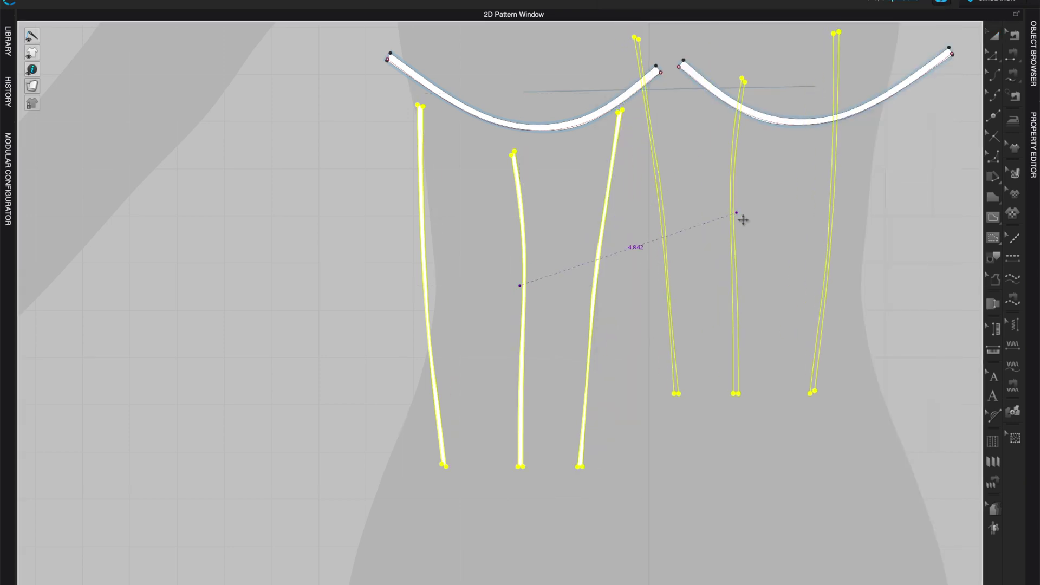
pyautogui.click(819, 287)
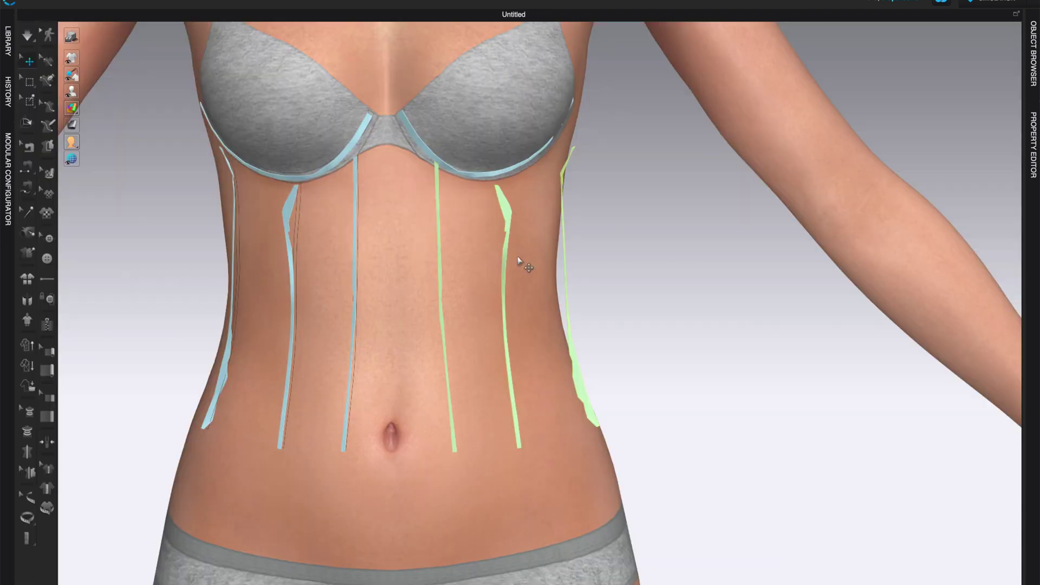
# - Check the mirrored boning strips around the avatar's side and switch the garment display from mesh to textured surface
pyautogui.moveTo(684, 322); pyautogui.dragTo(646, 313, button='right')
pyautogui.scroll(-5, 609, 313)
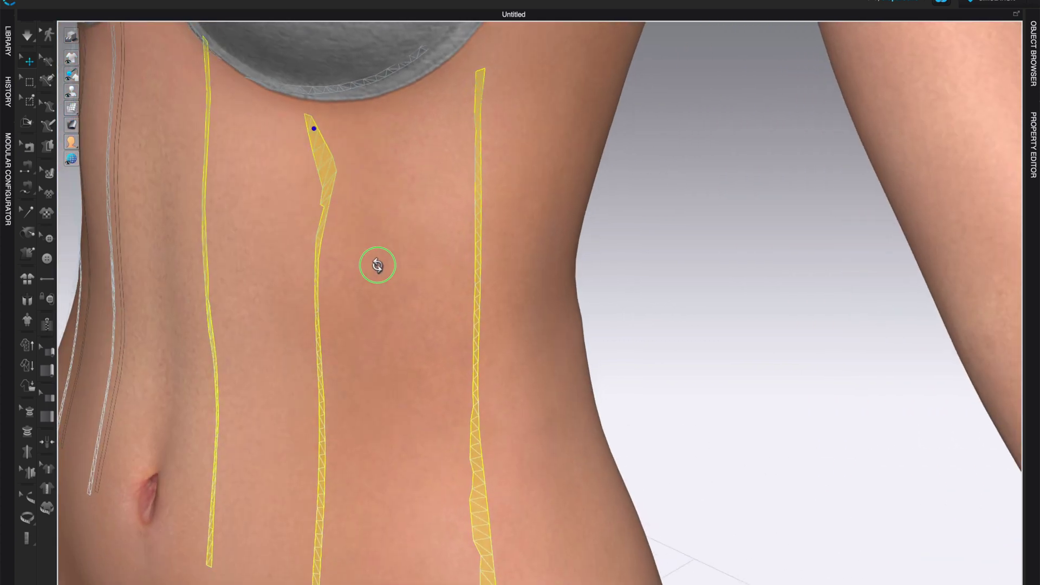
pyautogui.moveTo(374, 267); pyautogui.dragTo(303, 253, button='right')
pyautogui.scroll(-3, 301, 264)
pyautogui.moveTo(336, 308); pyautogui.dragTo(374, 314, button='right')
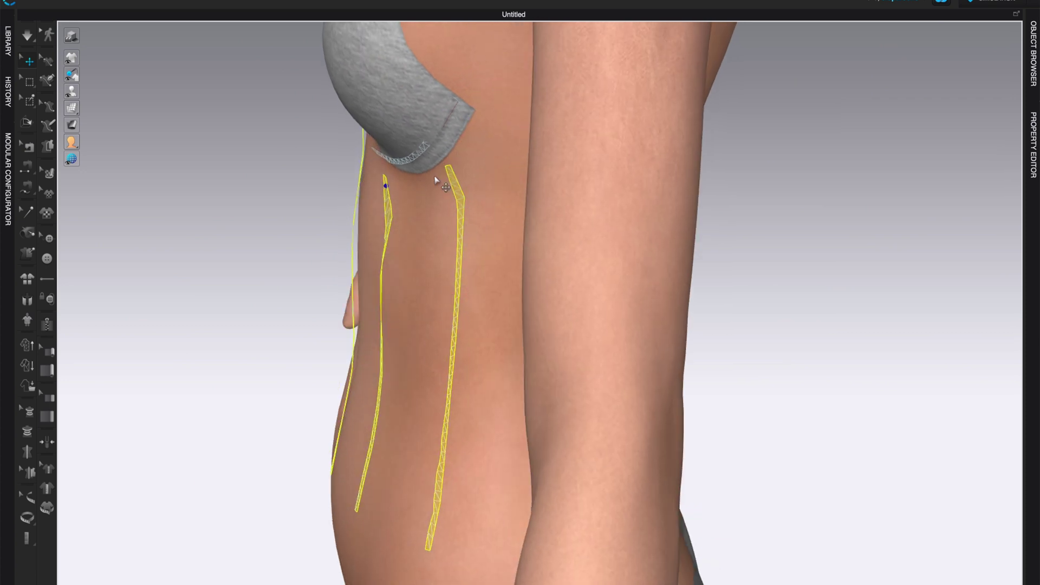
pyautogui.moveTo(71, 108)
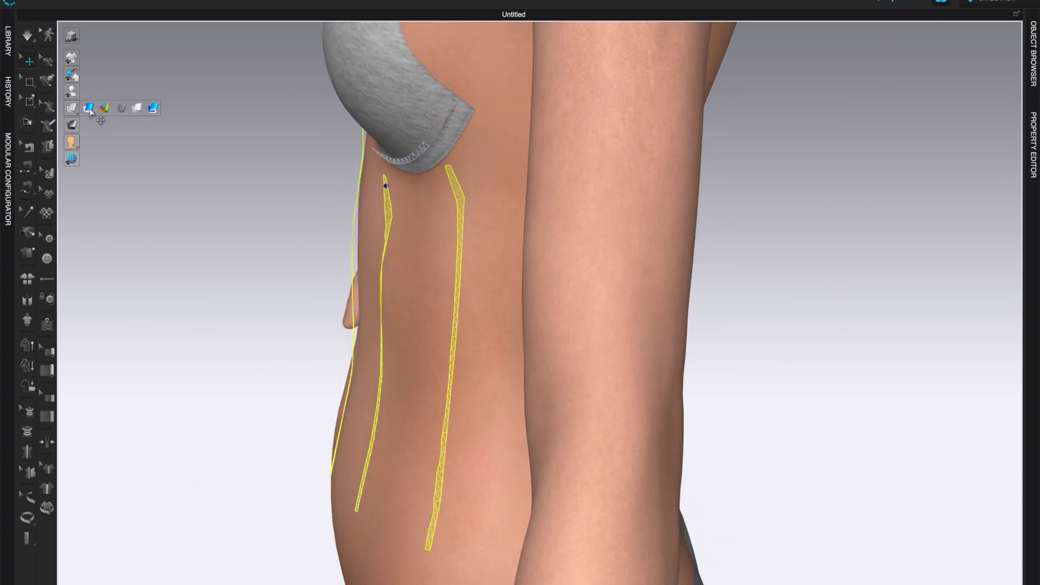
pyautogui.click(90, 108)
pyautogui.moveTo(151, 185); pyautogui.dragTo(406, 341, button='right')
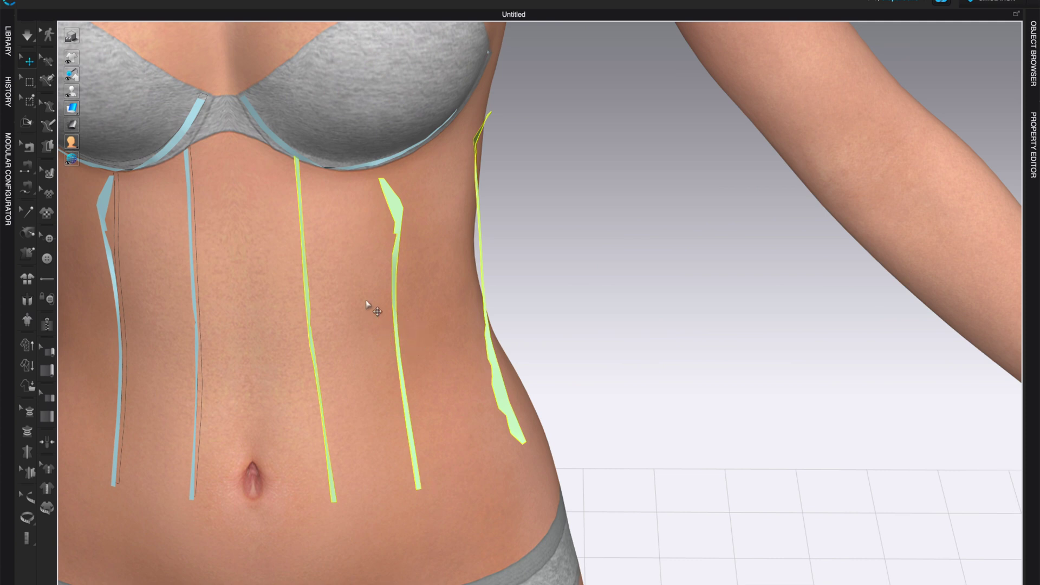
pyautogui.scroll(-5, 412, 196)
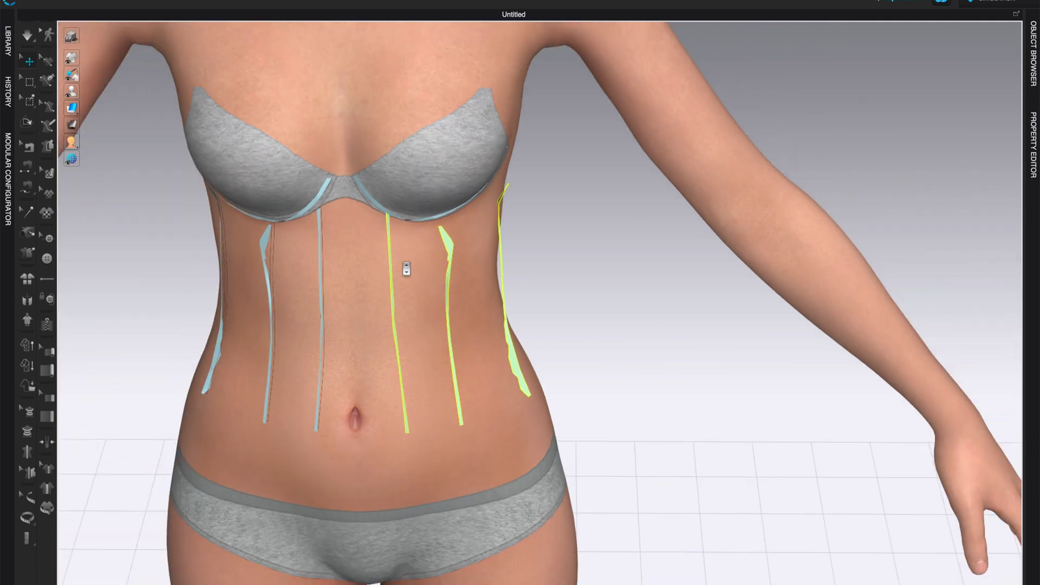
pyautogui.scroll(2, 382, 243)
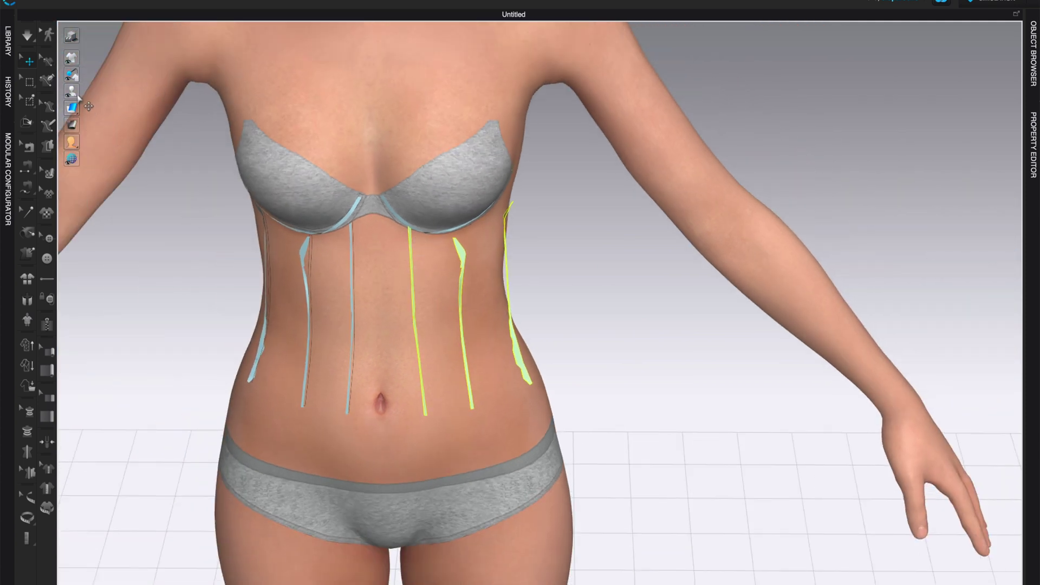
pyautogui.click(413, 266)
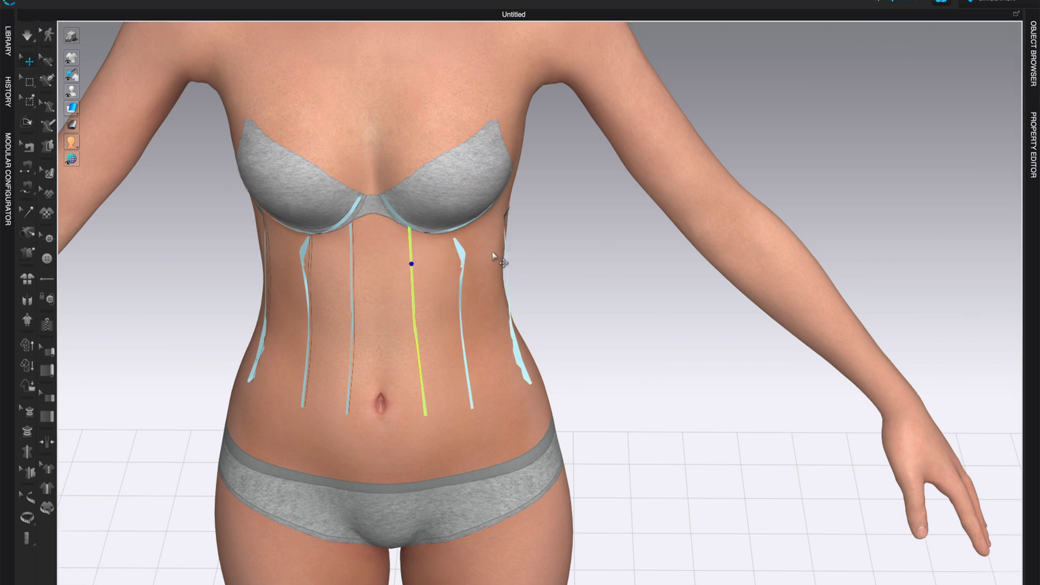
pyautogui.keyDown('shift'); pyautogui.click(465, 260); pyautogui.keyUp('shift')
pyautogui.rightClick(464, 264)
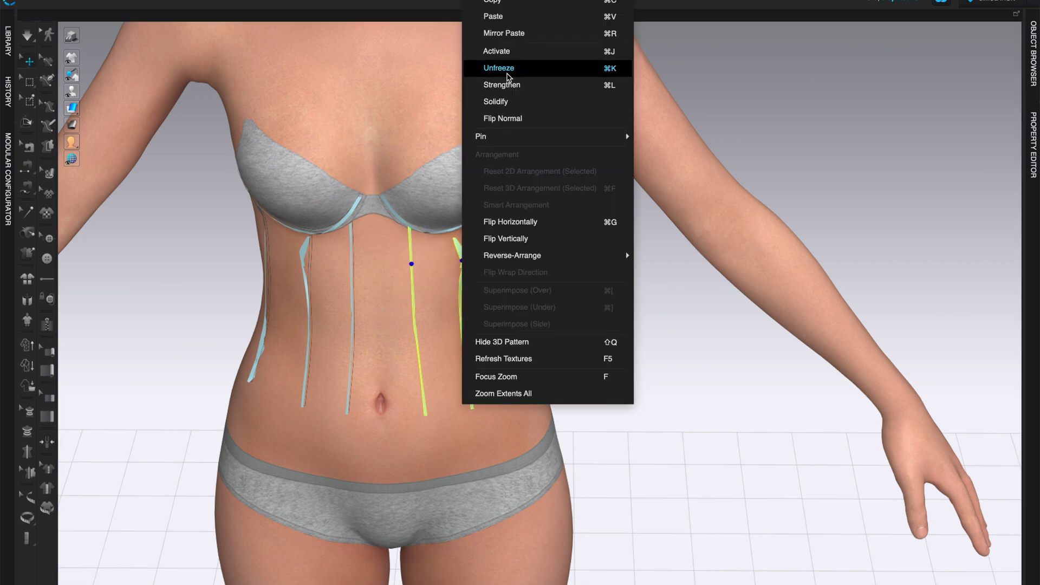
pyautogui.click(699, 364)
pyautogui.moveTo(420, 337); pyautogui.dragTo(415, 303, button='right')
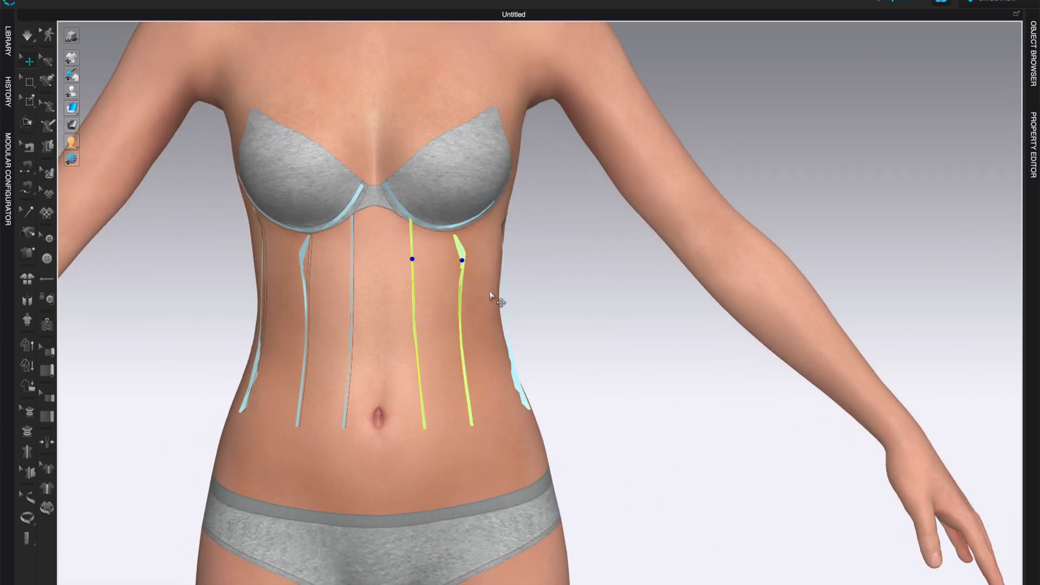
pyautogui.click(589, 344)
# - Review the complete set of underwire and boning strips on the avatar and in the 2D pattern layout
pyautogui.moveTo(615, 360)
pyautogui.mouseDown(button='right')
pyautogui.moveTo(575, 341)
pyautogui.moveTo(600, 360)
pyautogui.mouseUp(button='right')
pyautogui.scroll(-3, 547, 369)
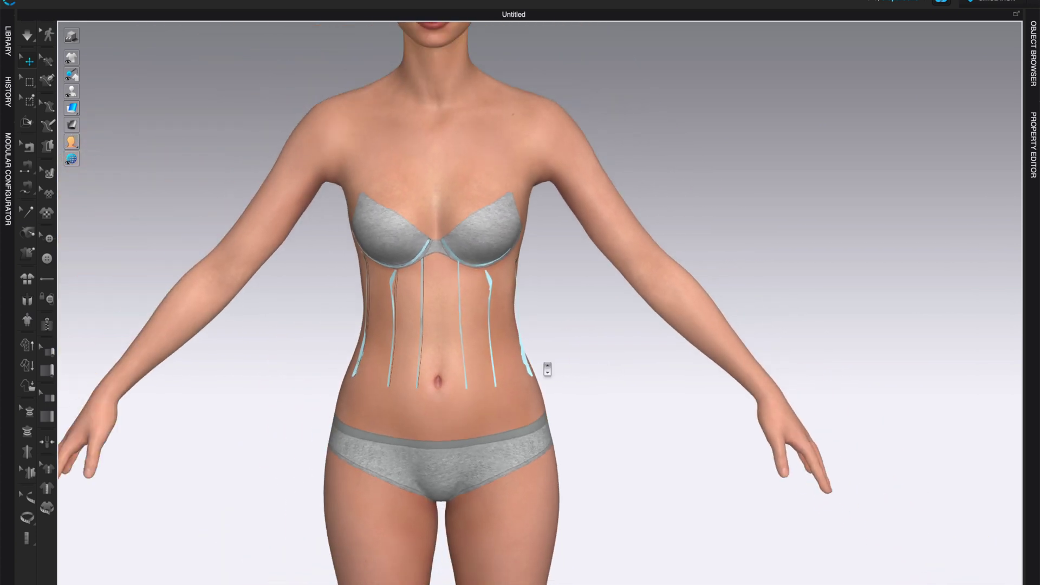
pyautogui.moveTo(555, 356)
pyautogui.mouseDown(button='right')
pyautogui.moveTo(564, 365)
pyautogui.moveTo(550, 365)
pyautogui.moveTo(562, 367)
pyautogui.mouseUp(button='right')
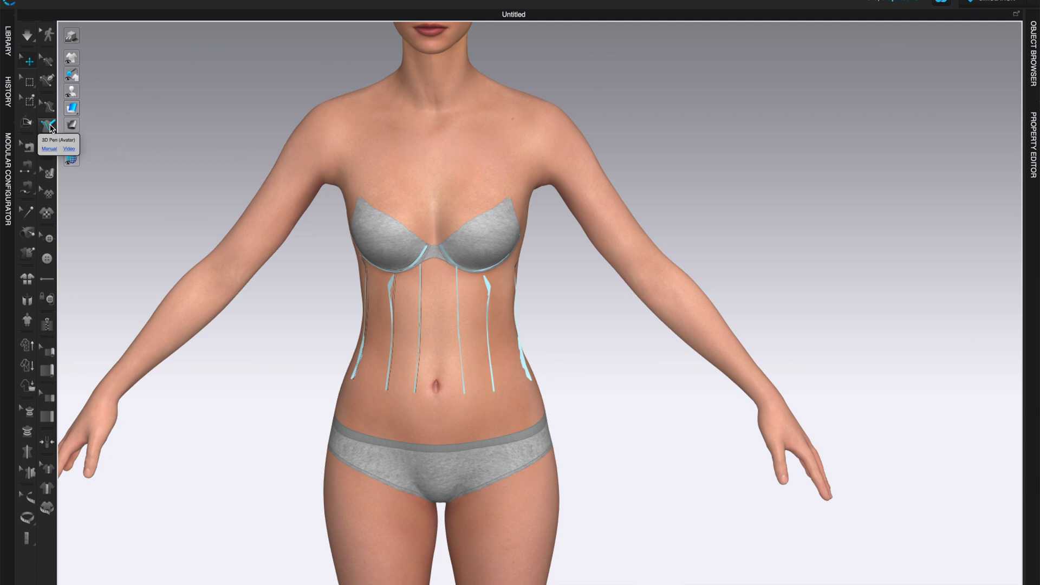
pyautogui.moveTo(572, 342); pyautogui.dragTo(564, 331, button='right')
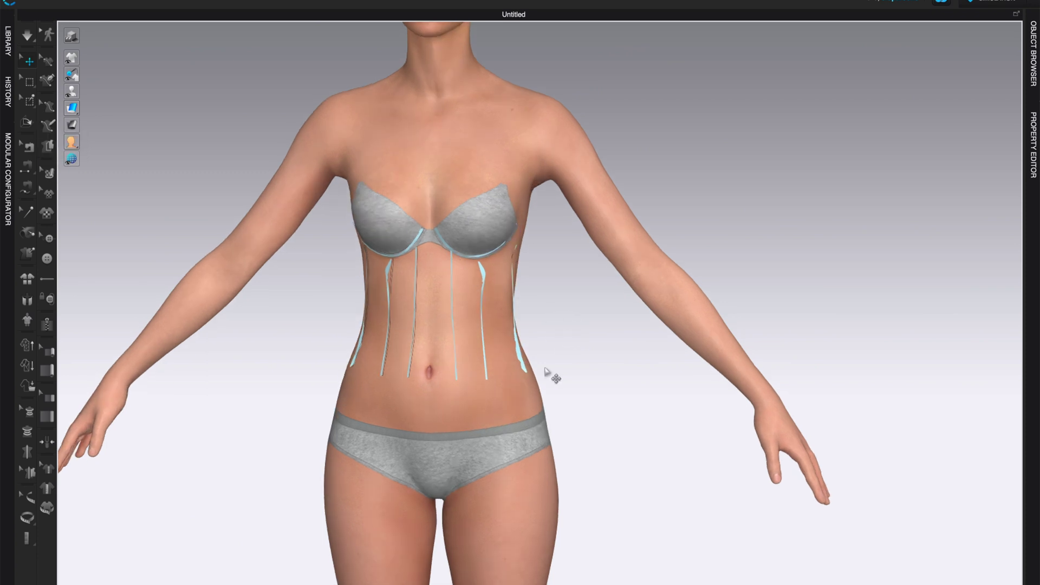
pyautogui.scroll(5, 547, 371)
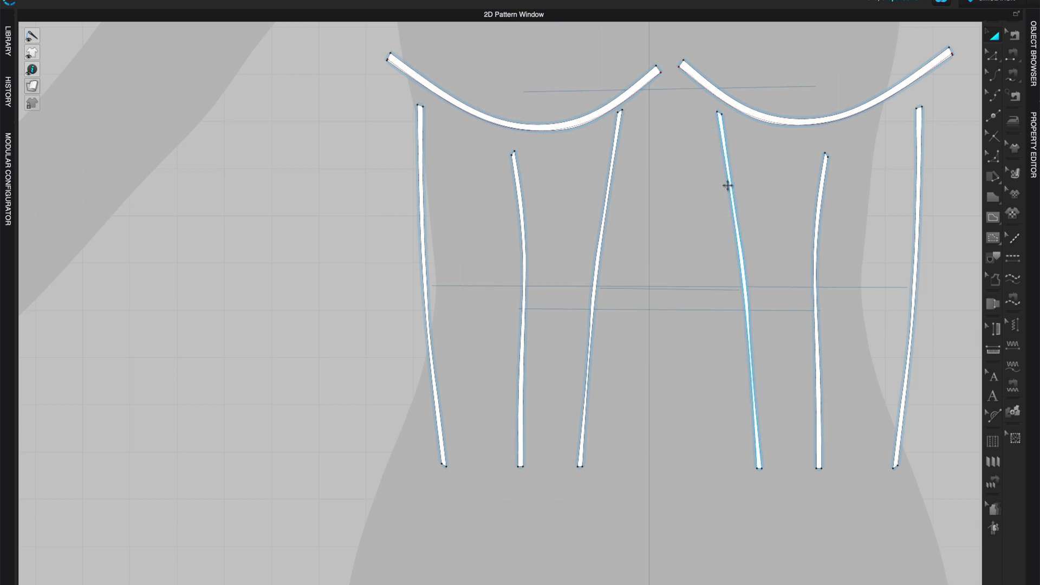
pyautogui.click(991, 584)
pyautogui.scroll(-5, 610, 431)
pyautogui.moveTo(654, 448)
pyautogui.mouseDown(button='right')
pyautogui.moveTo(706, 436)
pyautogui.moveTo(657, 441)
pyautogui.moveTo(588, 402)
pyautogui.moveTo(660, 437)
pyautogui.moveTo(568, 434)
pyautogui.moveTo(666, 448)
pyautogui.moveTo(654, 450)
pyautogui.mouseUp(button='right')
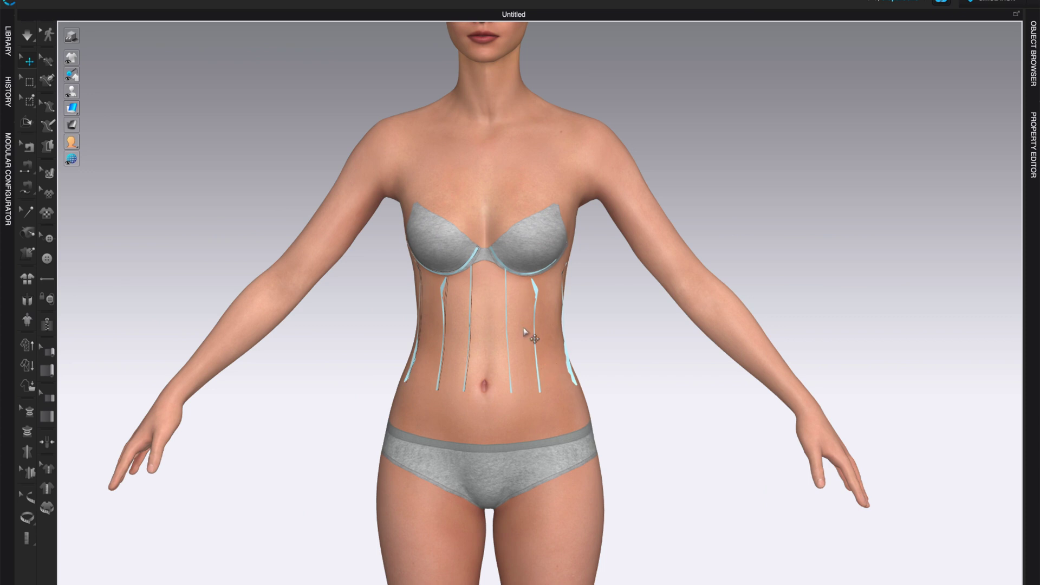
pyautogui.moveTo(601, 335); pyautogui.dragTo(602, 284, button='right')
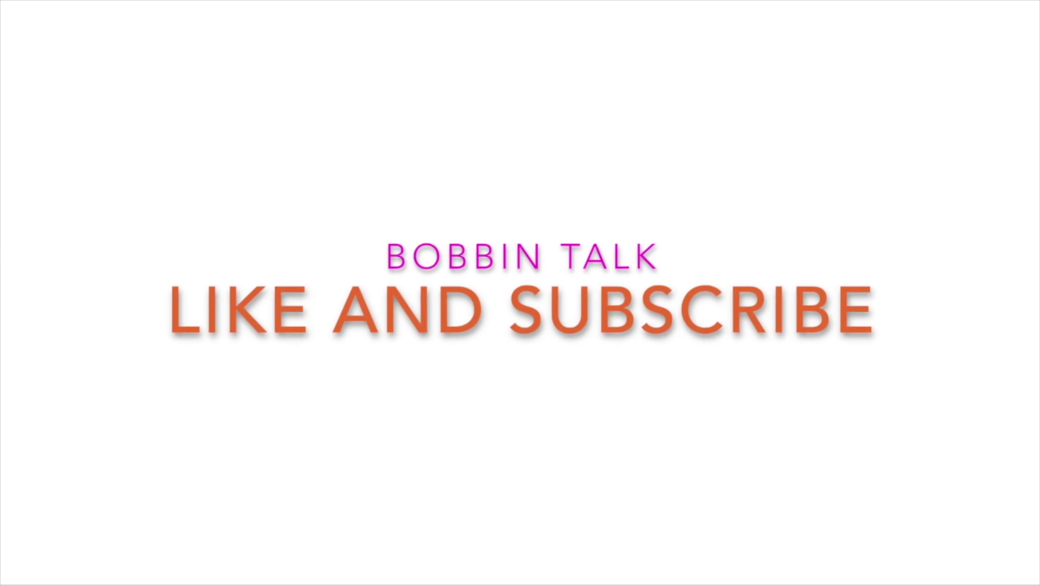